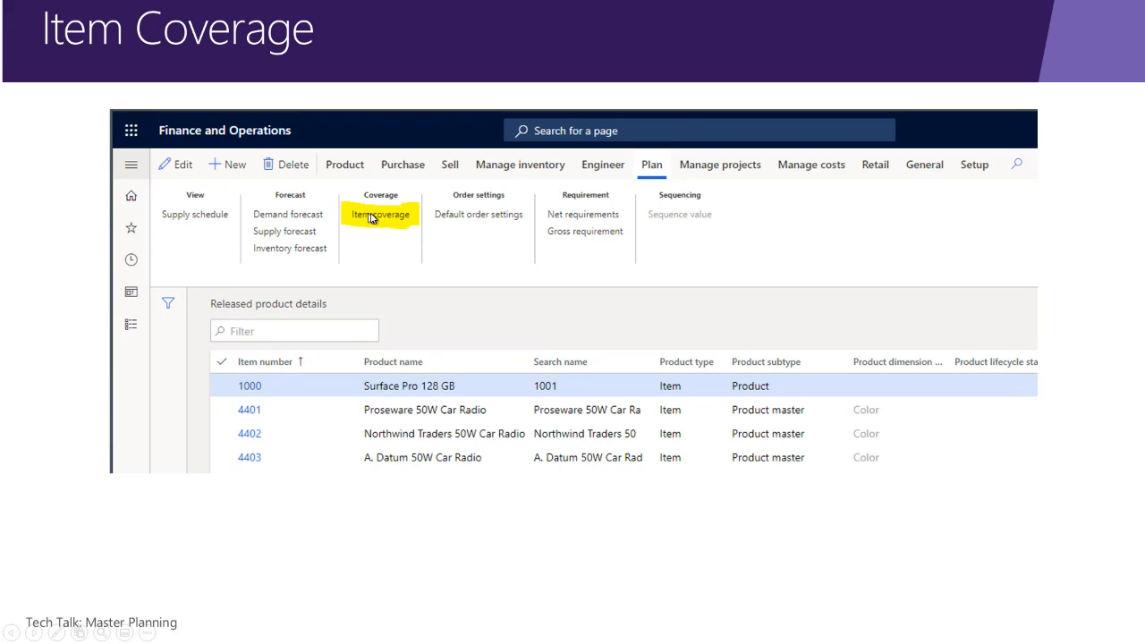
pyautogui.click(387, 222)
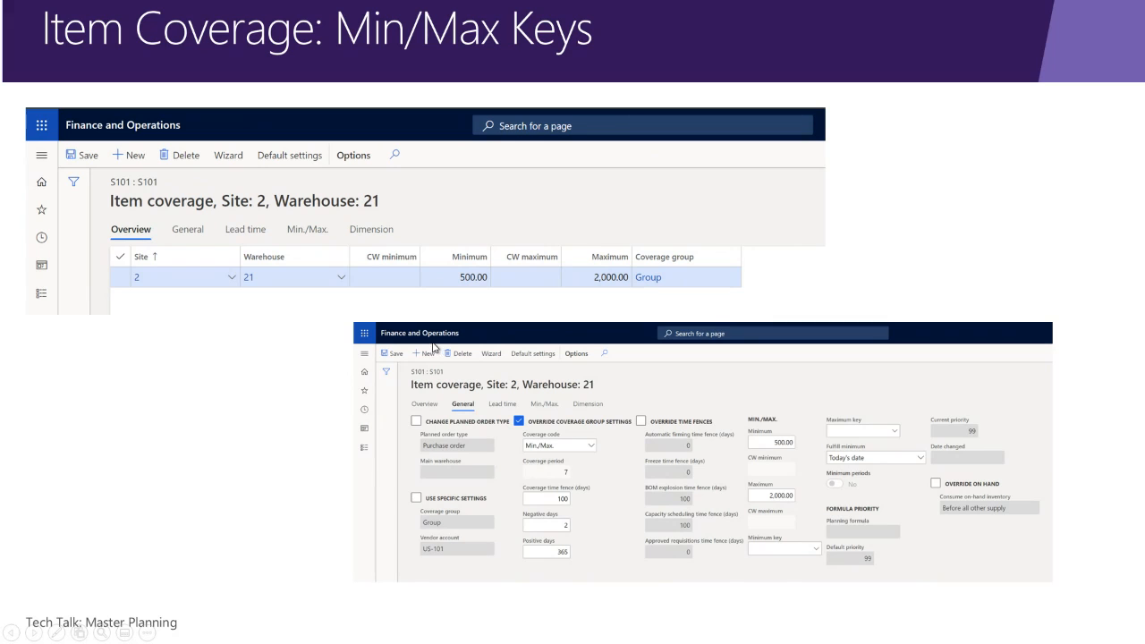
pyautogui.click(402, 306)
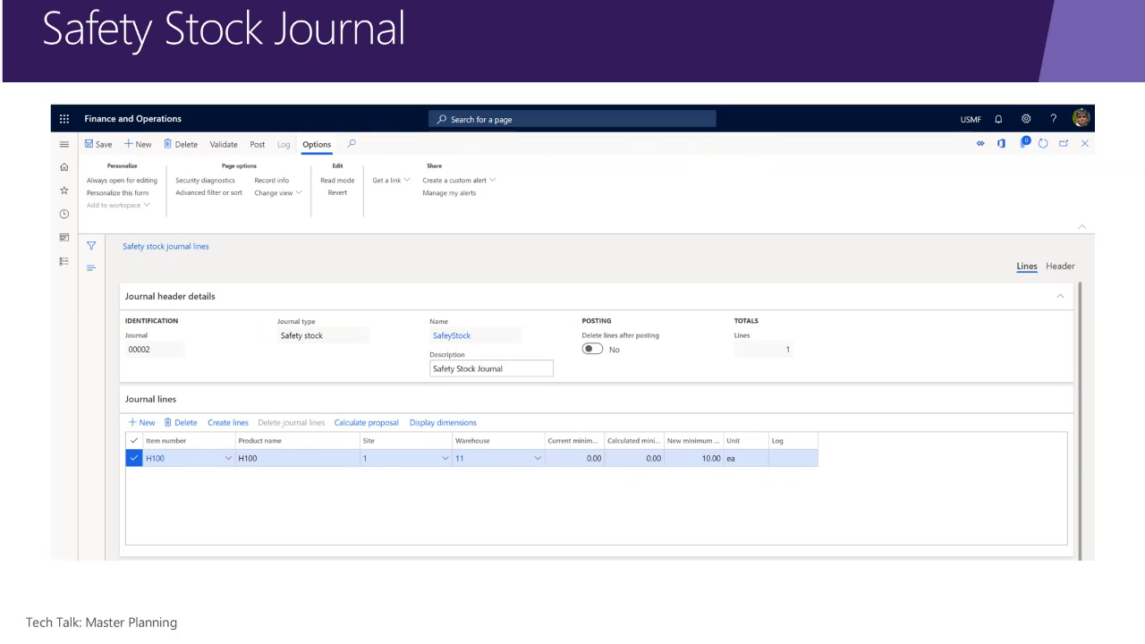
pyautogui.click(942, 367)
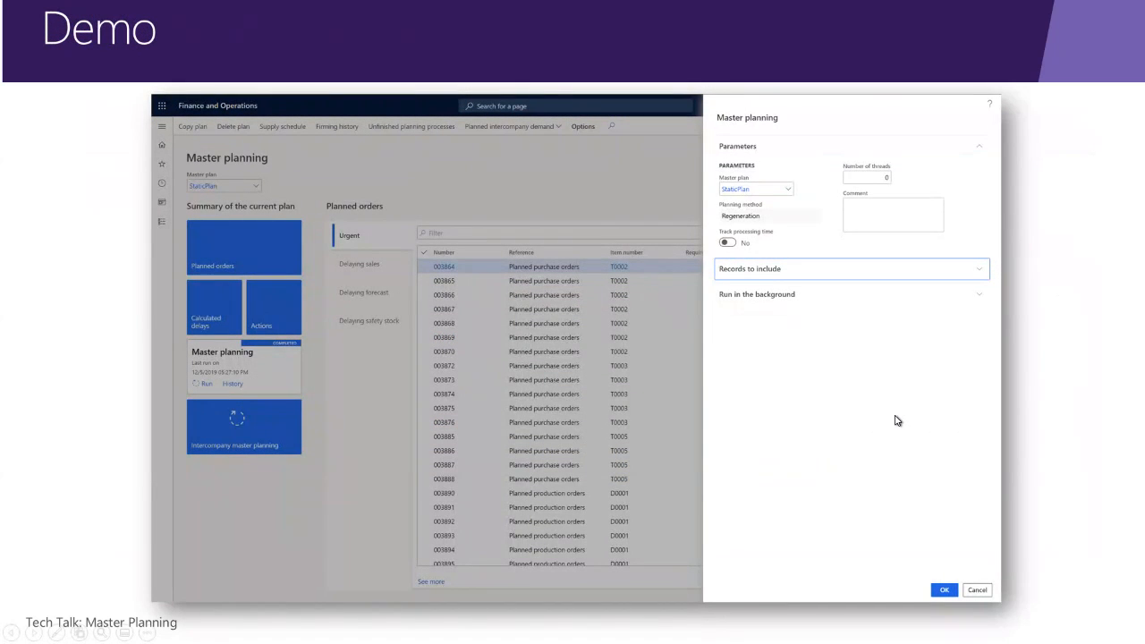
# Switch from the slideshow to Finance and Operations in Chrome and resume the timed-out Master planning session.
pyautogui.press('super+d')
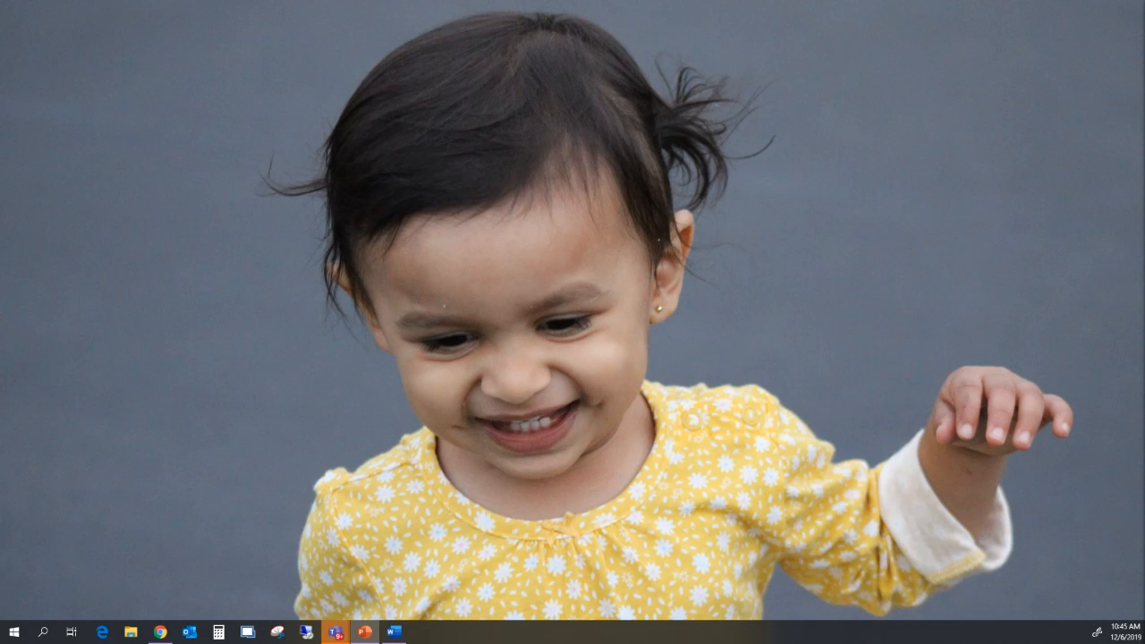
pyautogui.press('super+d')
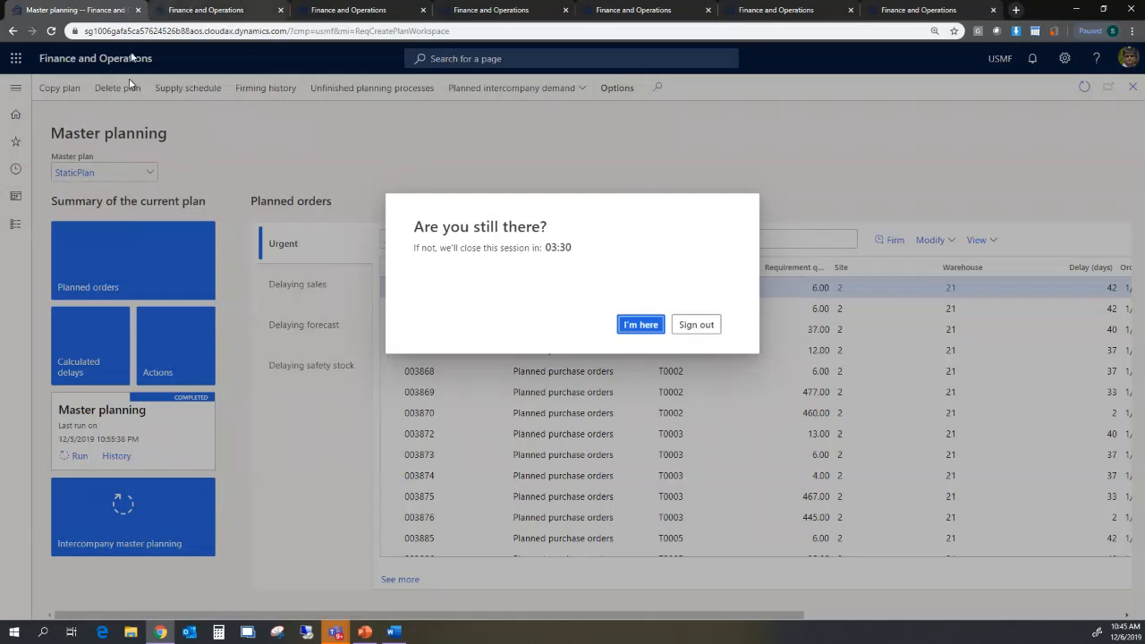
pyautogui.click(642, 325)
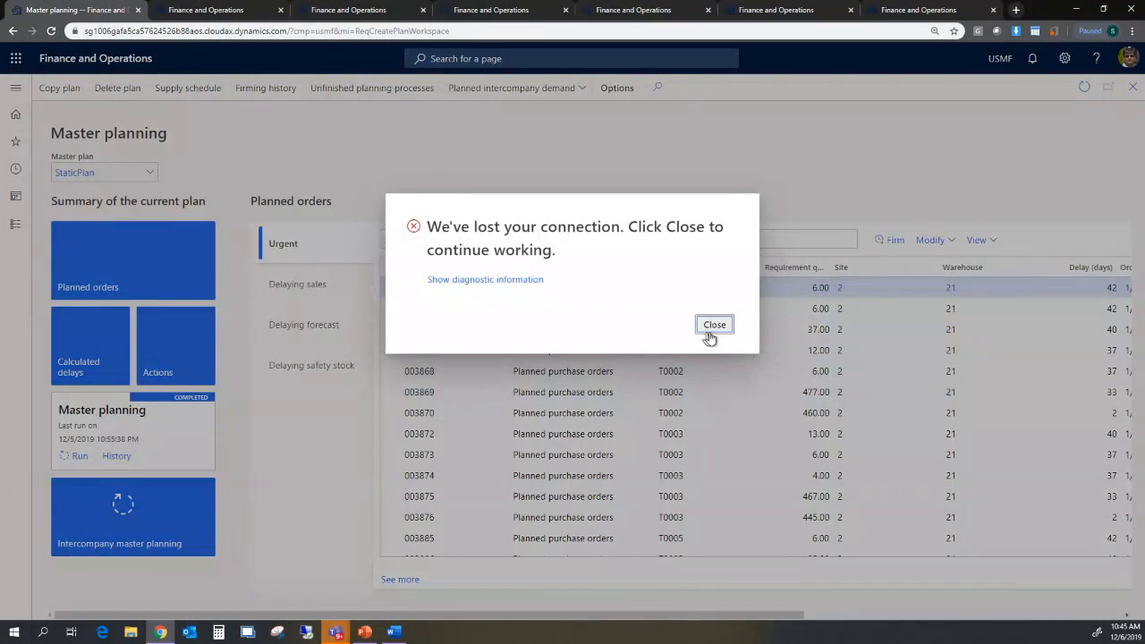
pyautogui.click(715, 326)
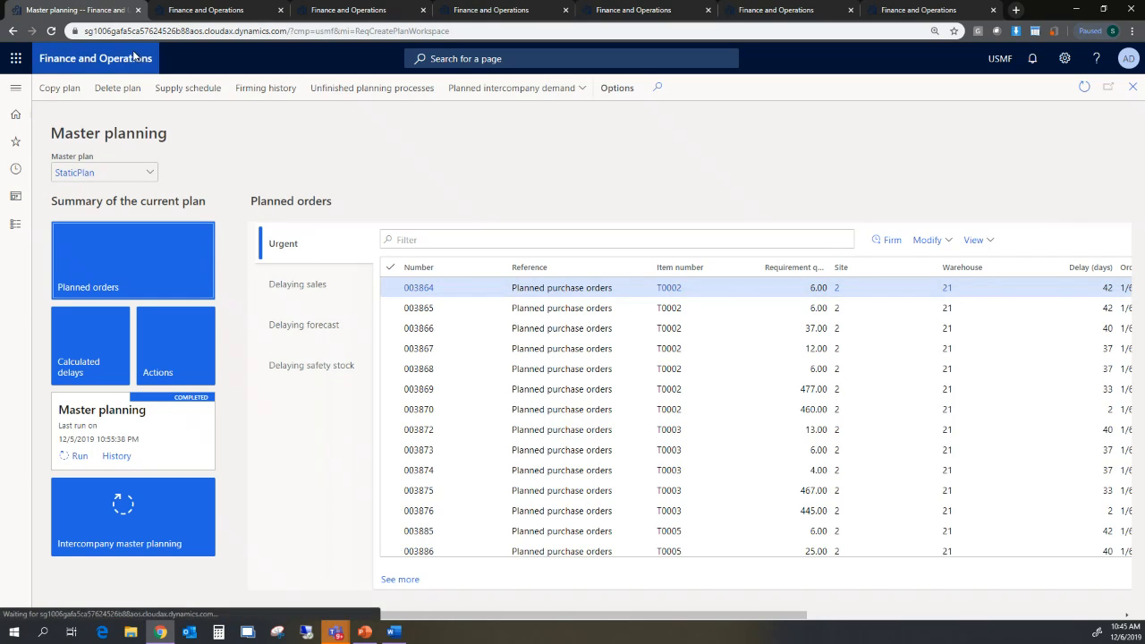
# Start a new session in each of the six remaining Finance and Operations browser tabs.
pyautogui.click(237, 12)
pyautogui.click(682, 326)
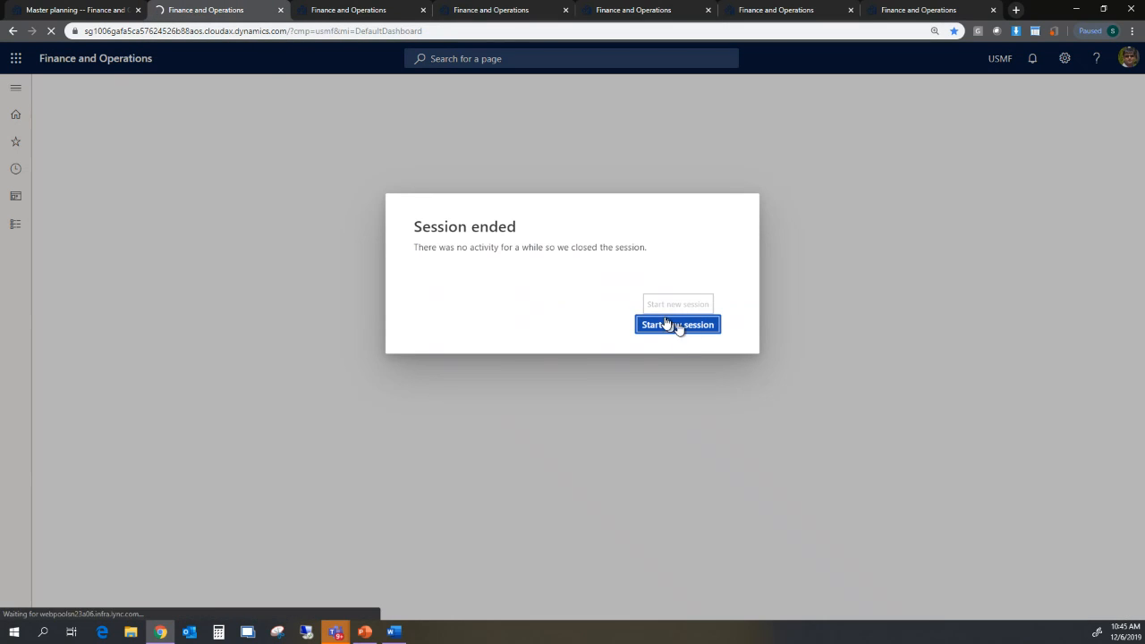
pyautogui.click(376, 13)
pyautogui.click(685, 331)
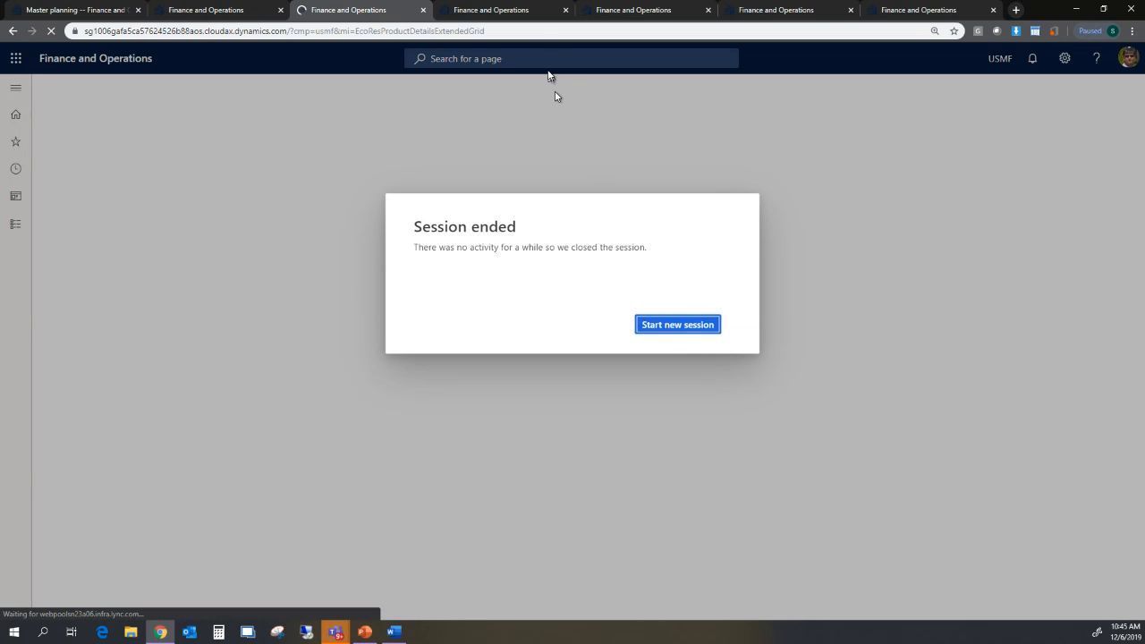
pyautogui.click(533, 12)
pyautogui.click(688, 326)
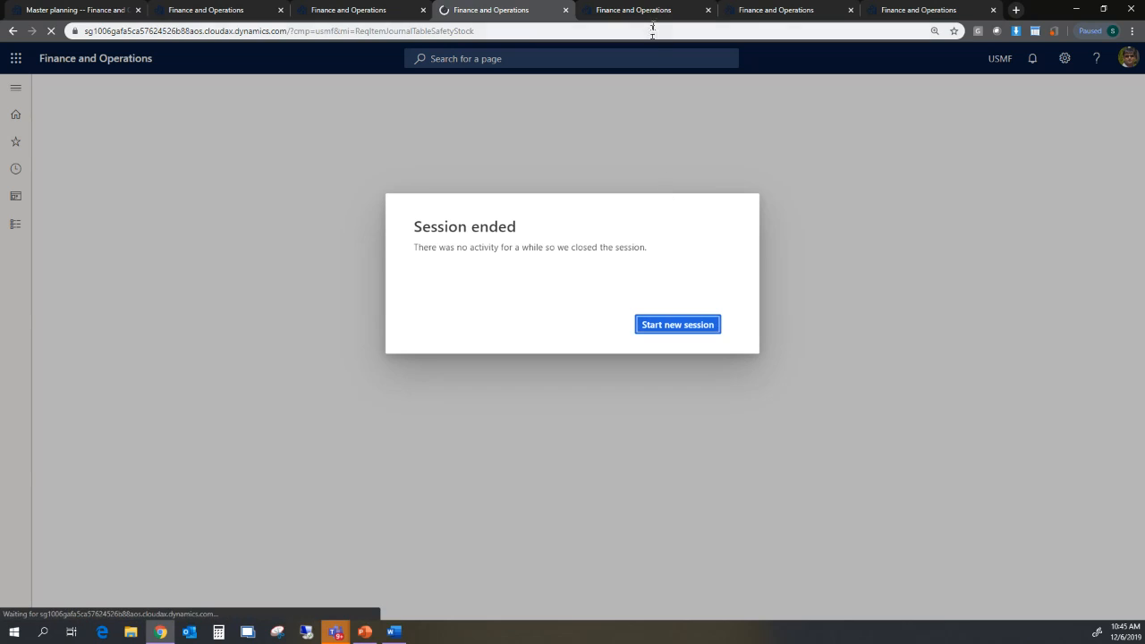
pyautogui.click(646, 11)
pyautogui.click(702, 326)
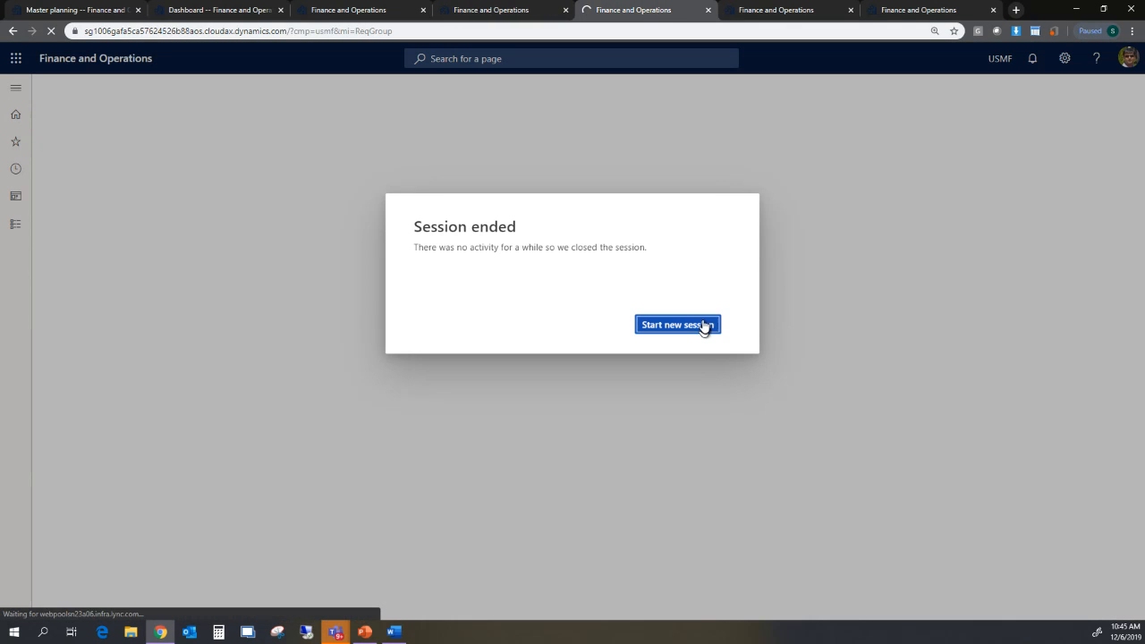
pyautogui.click(776, 24)
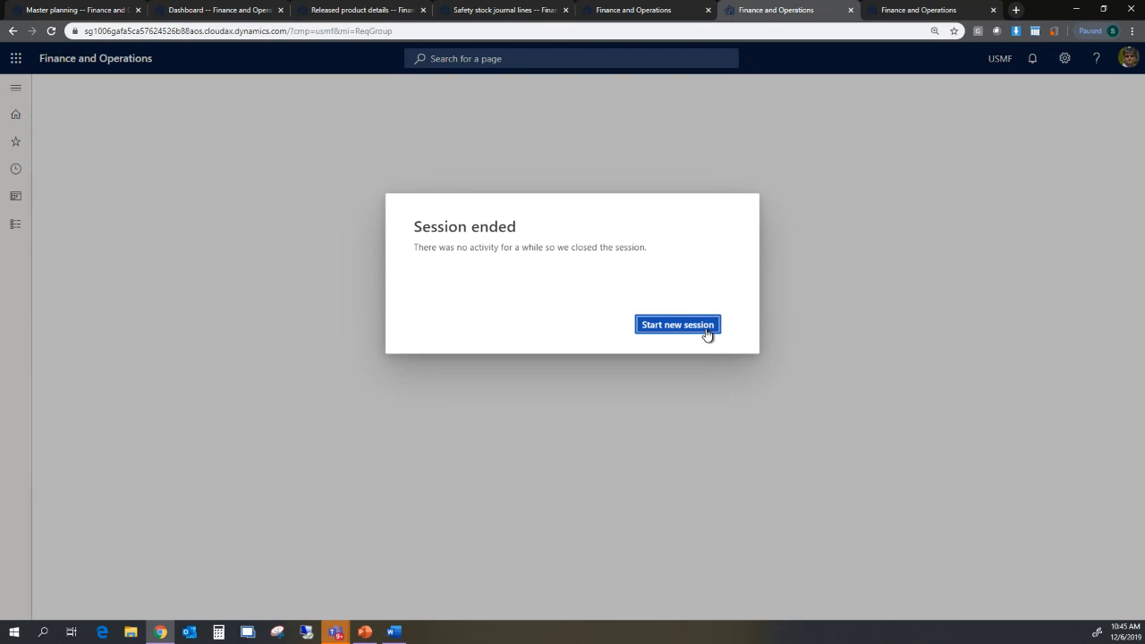
pyautogui.click(706, 329)
pyautogui.click(899, 11)
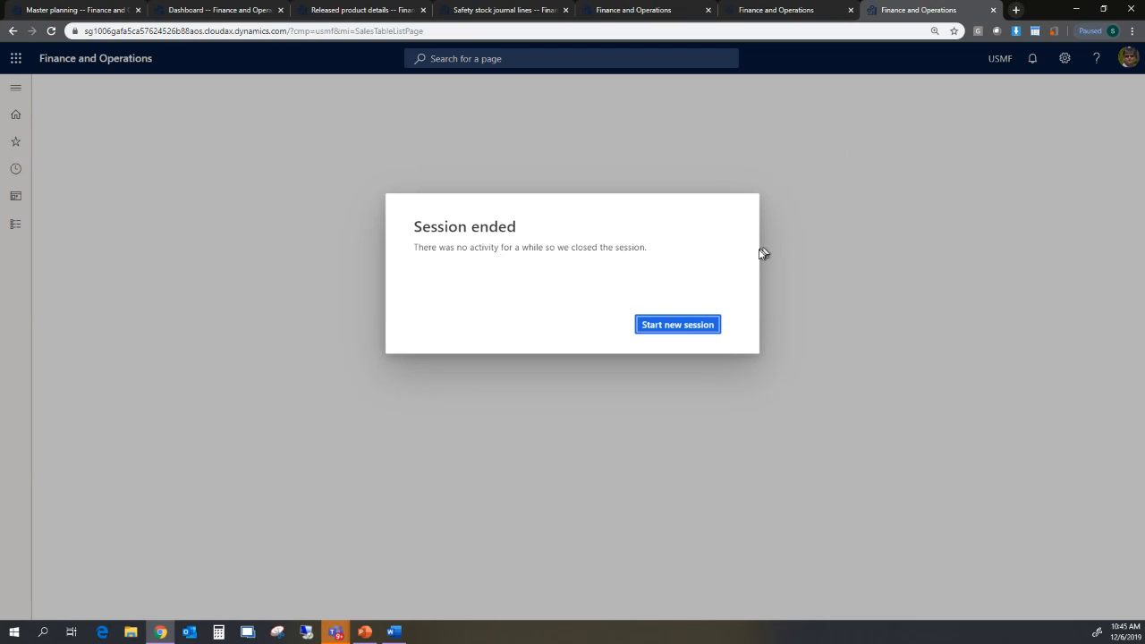
pyautogui.click(706, 325)
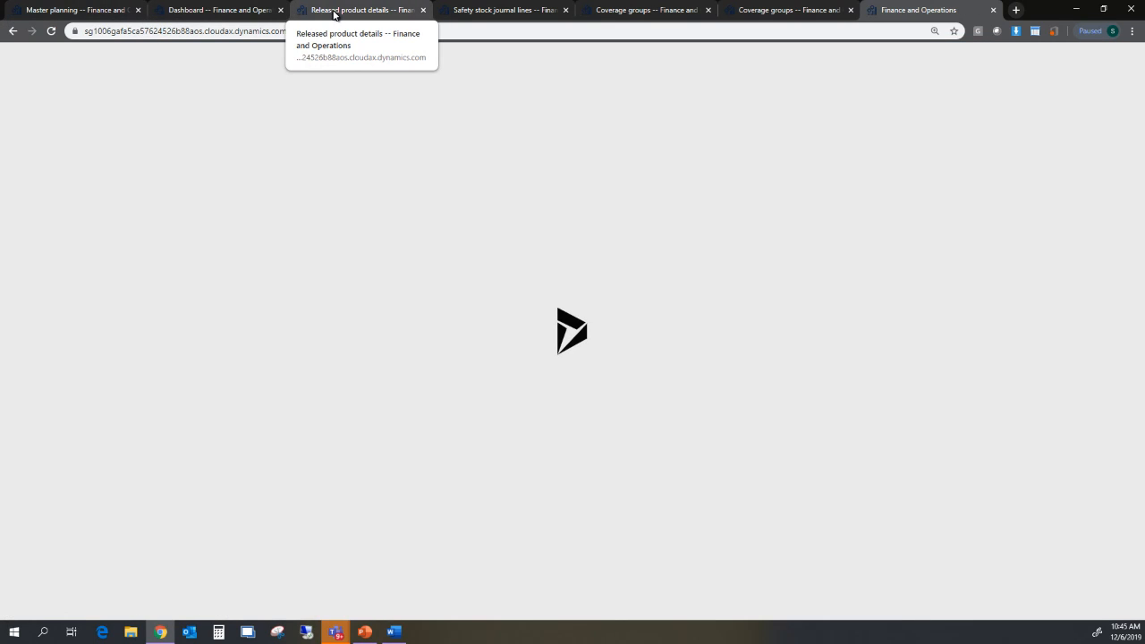
# Filter the released products by S101 and review that item's default order type in its default order settings.
pyautogui.click(333, 11)
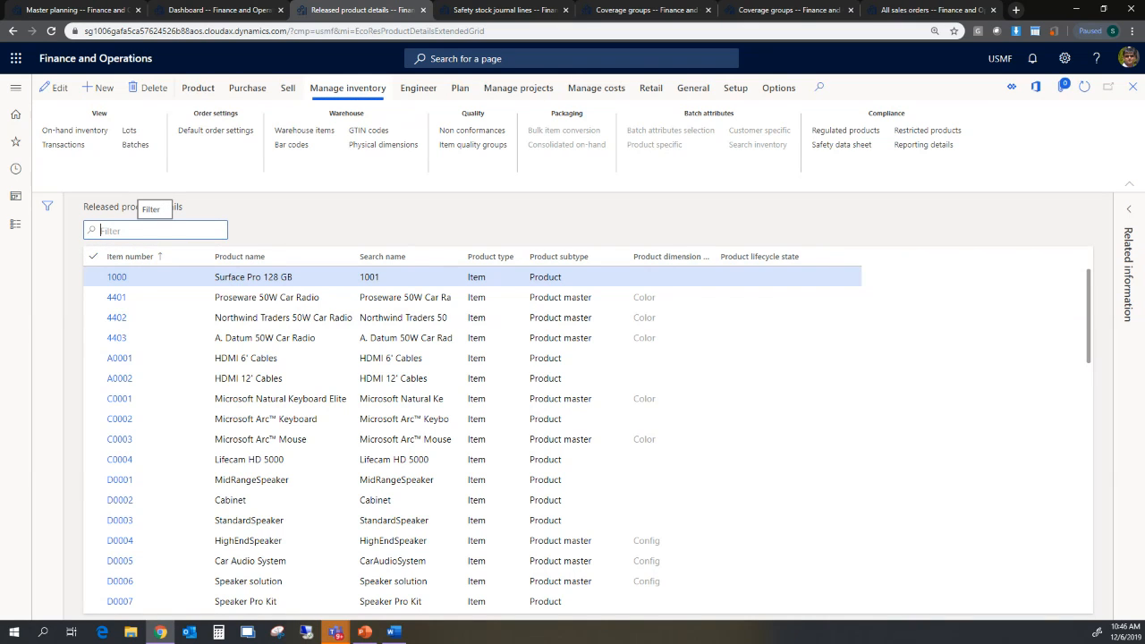
pyautogui.write('S101')
pyautogui.press('Return')
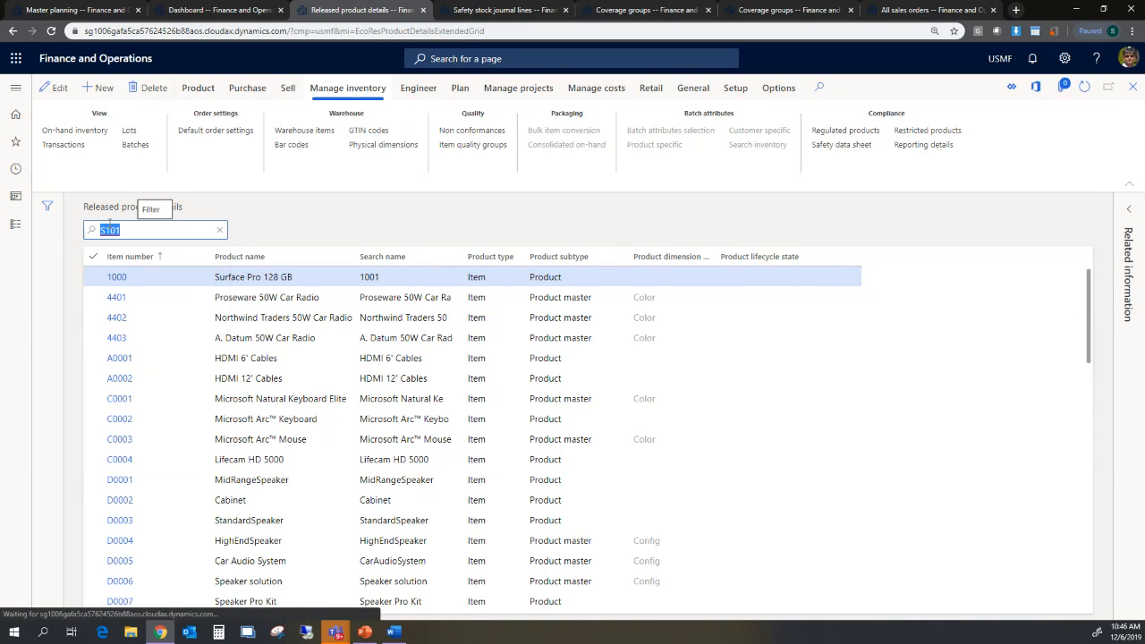
pyautogui.click(129, 259)
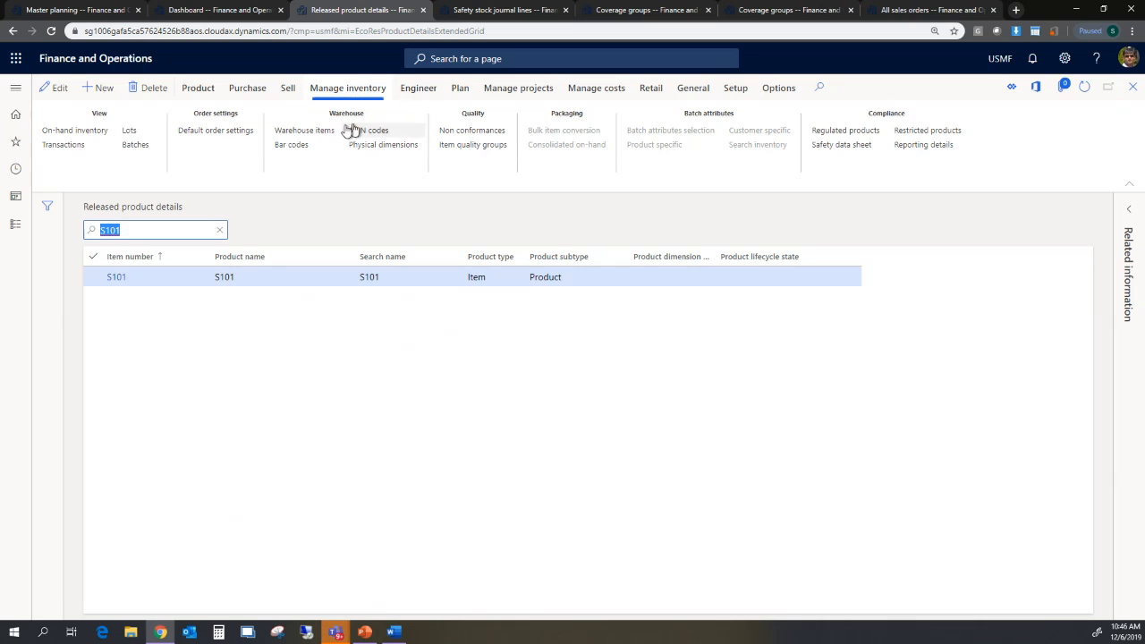
pyautogui.click(235, 132)
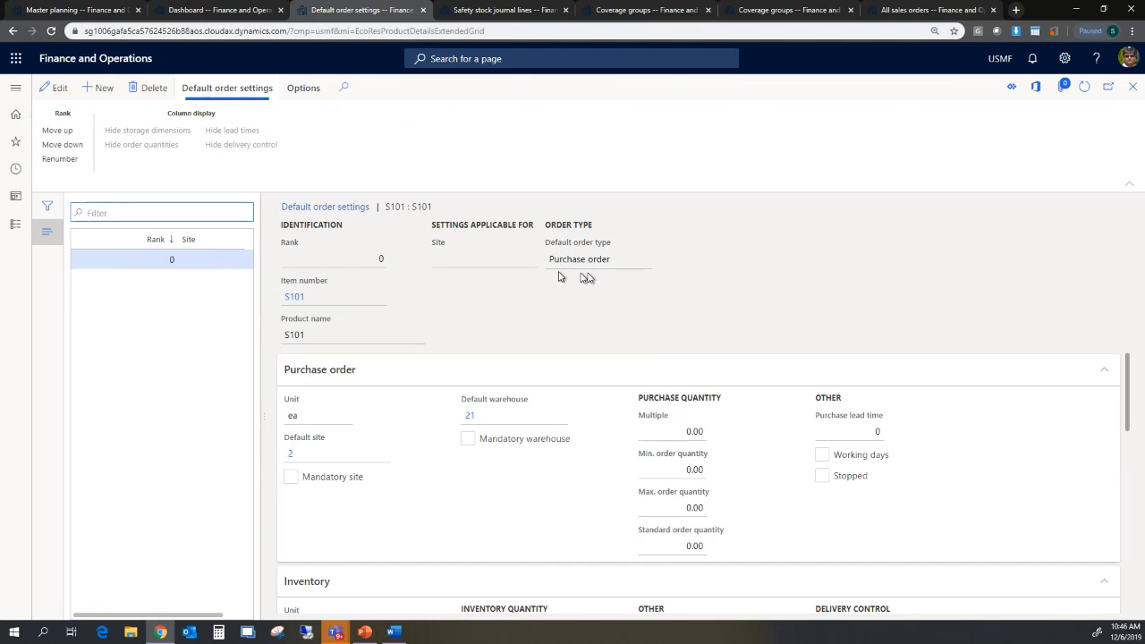
pyautogui.click(1132, 87)
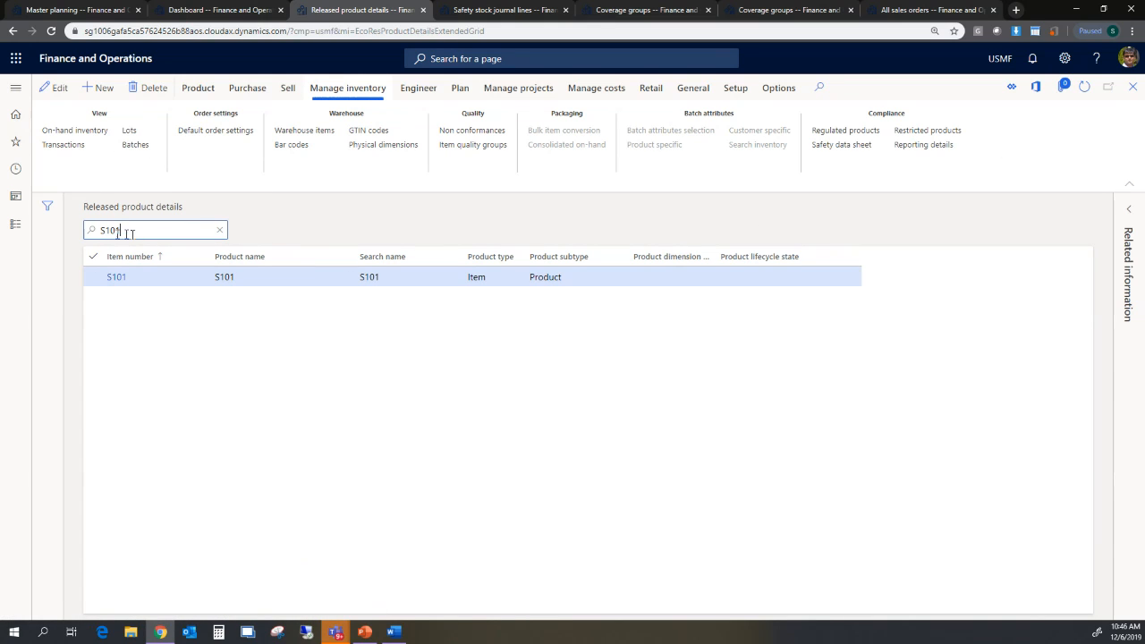
# Filter the released products by H100 and review its default order settings and its R001 and R002 lines in the BOM designer.
pyautogui.write('H')
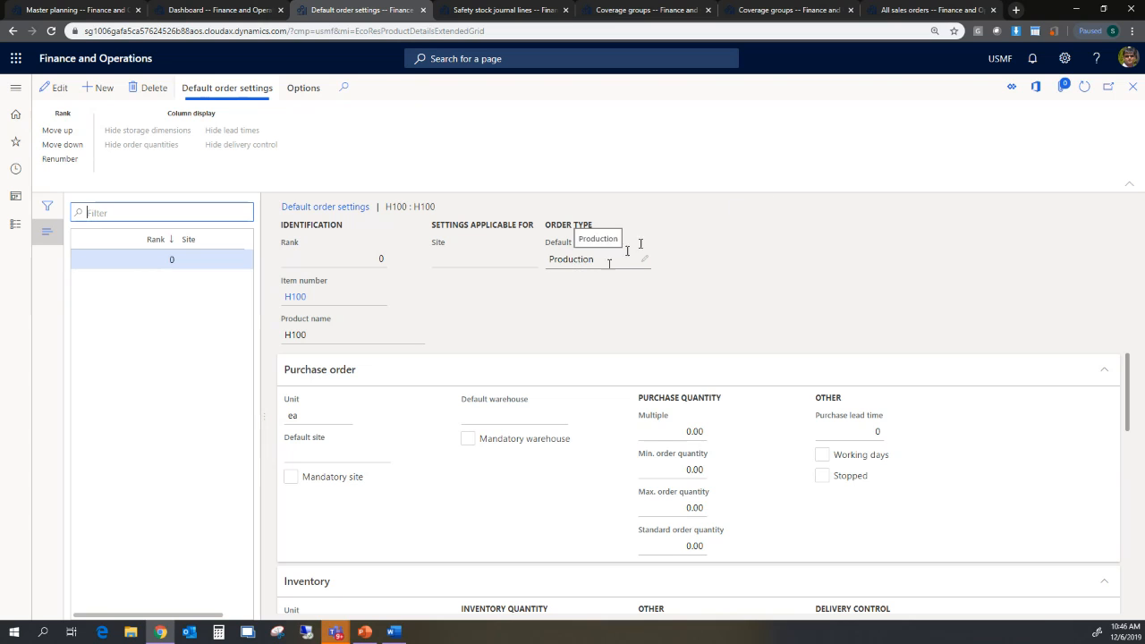
pyautogui.click(1133, 87)
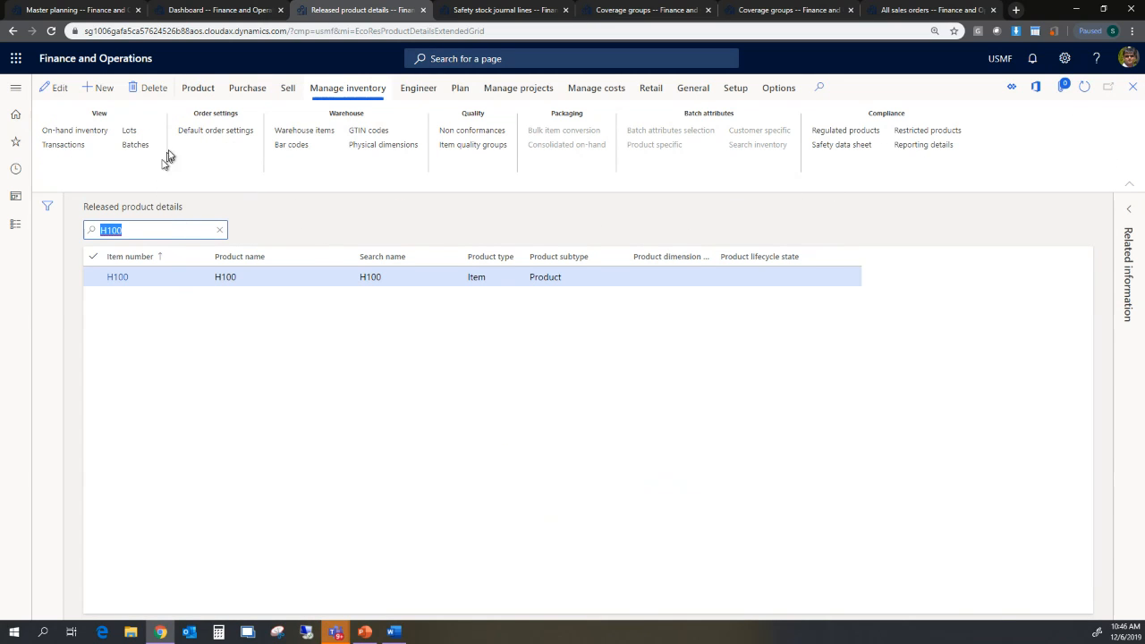
pyautogui.click(410, 92)
pyautogui.click(273, 132)
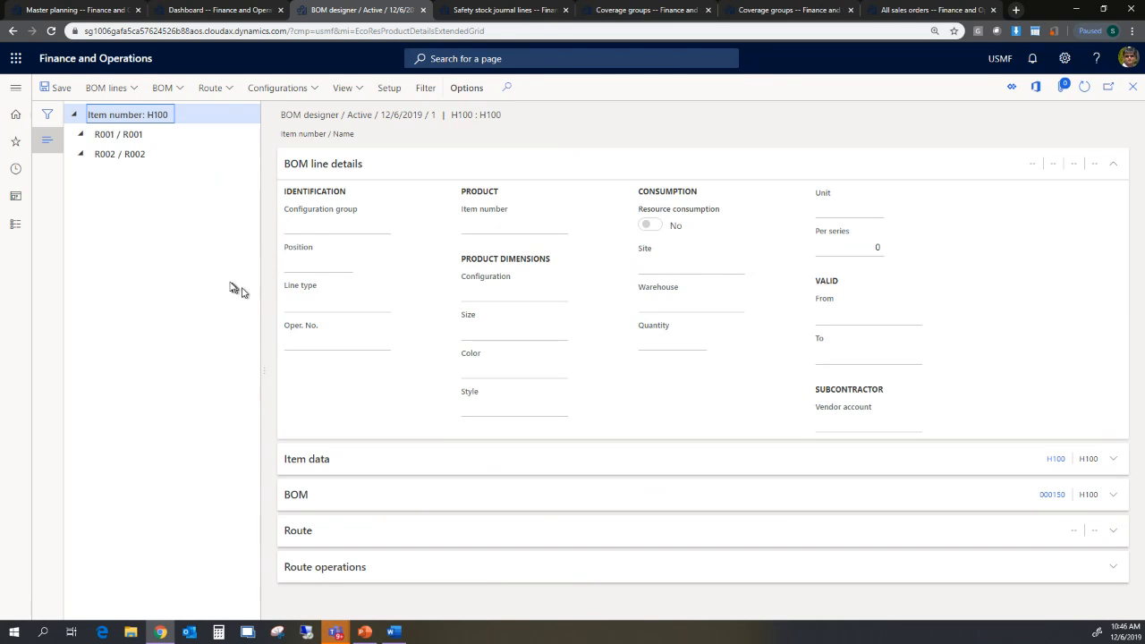
pyautogui.click(138, 134)
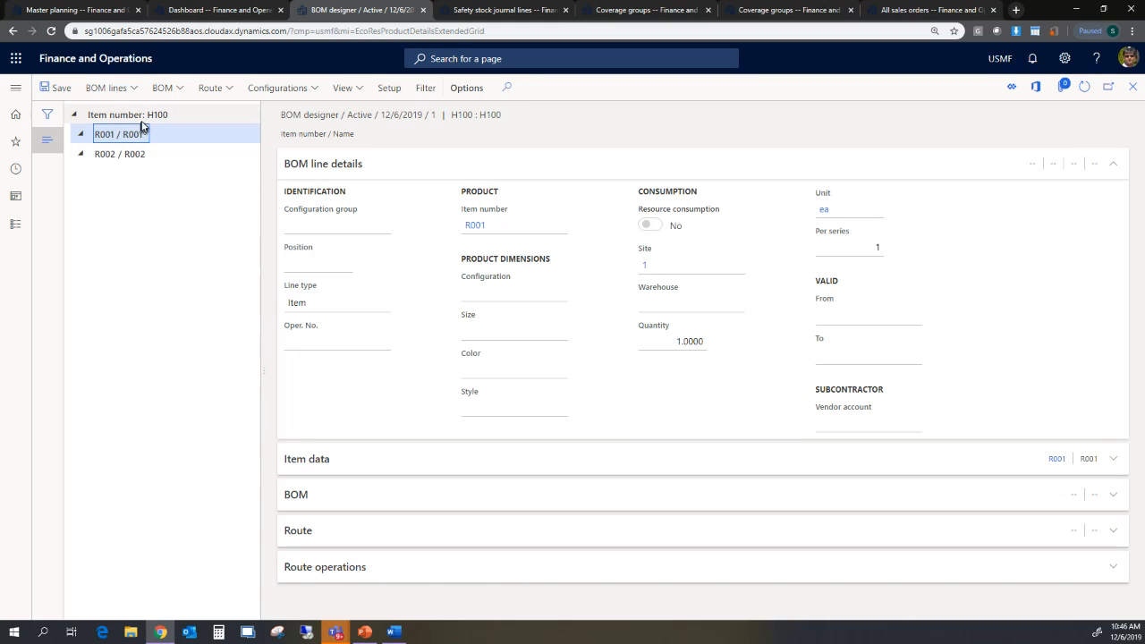
pyautogui.click(141, 123)
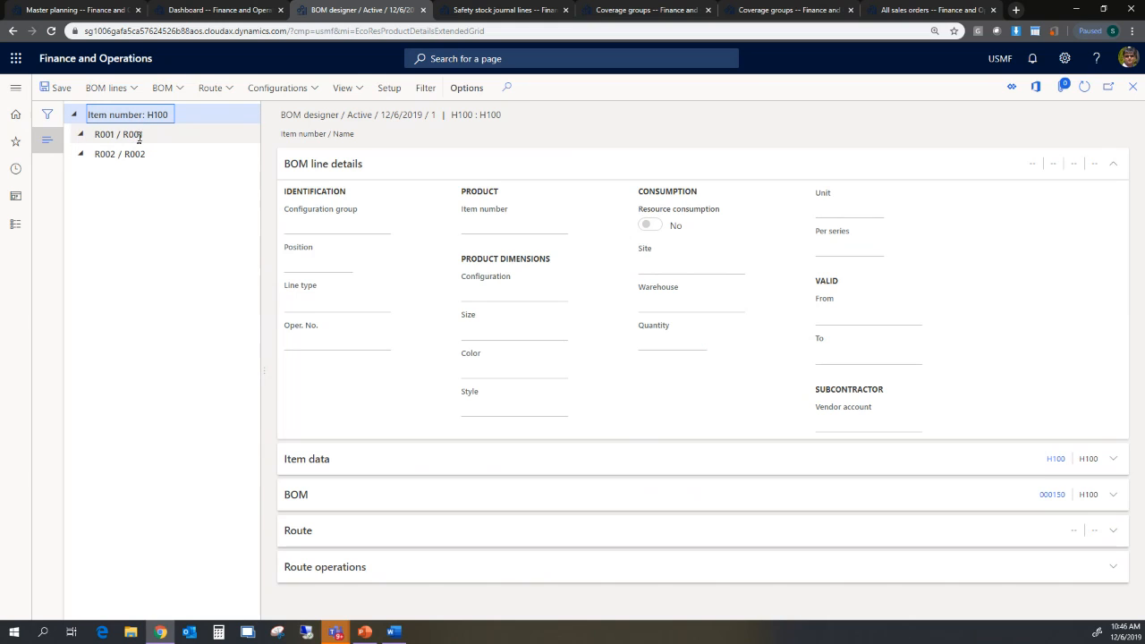
pyautogui.click(137, 154)
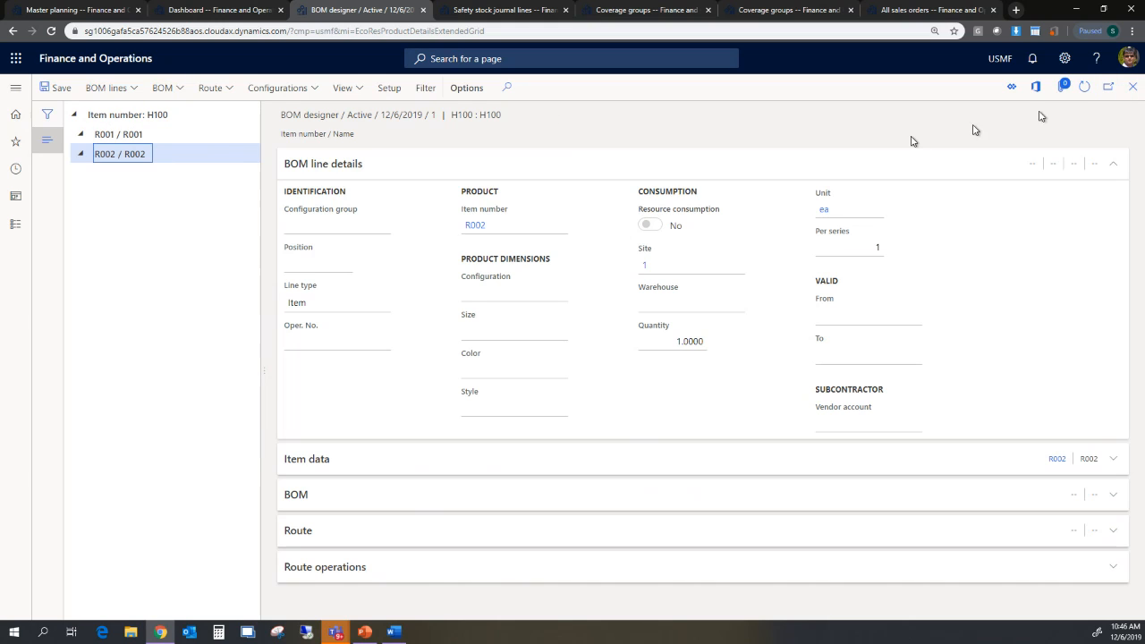
pyautogui.click(1134, 90)
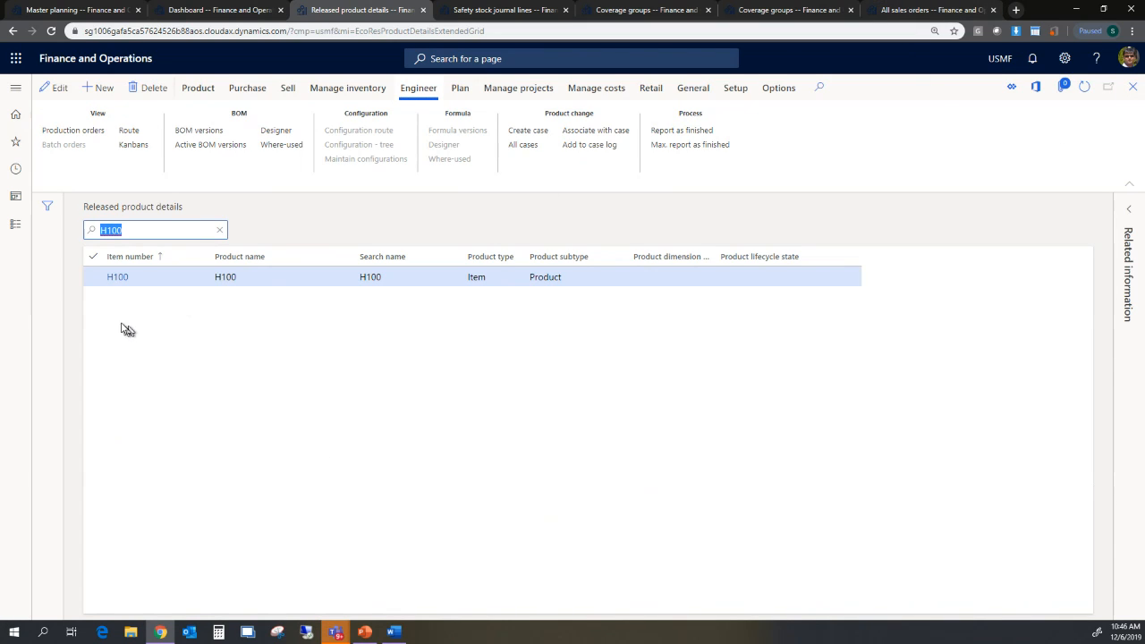
# Create a new sales order for the customer Cave Wholesales from the All sales orders list.
pyautogui.click(940, 13)
pyautogui.click(52, 88)
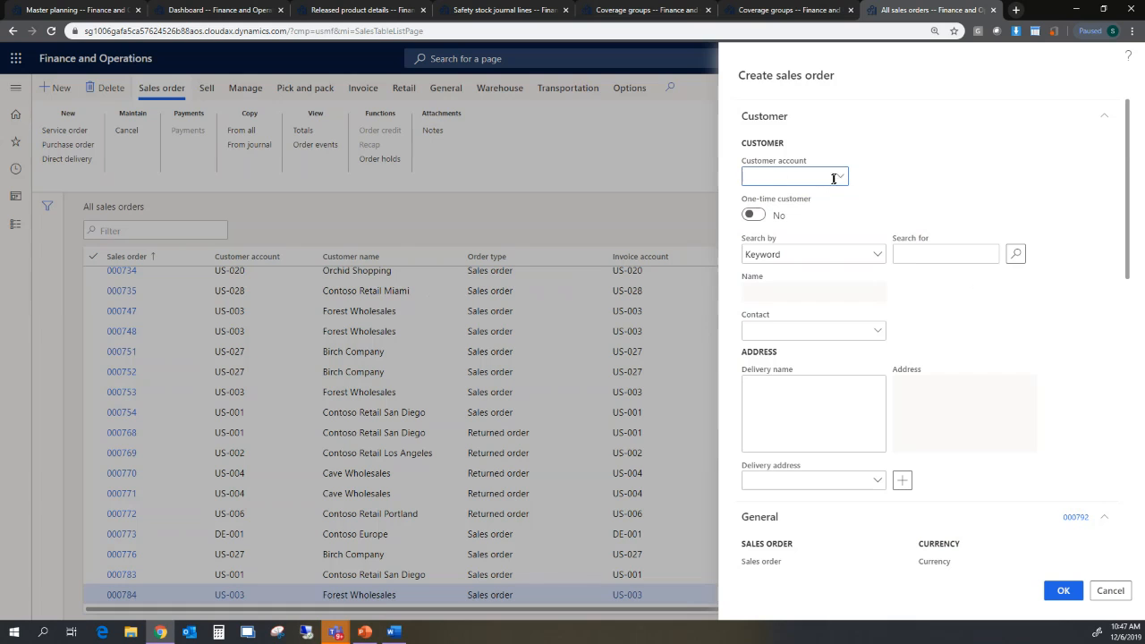
pyautogui.click(838, 178)
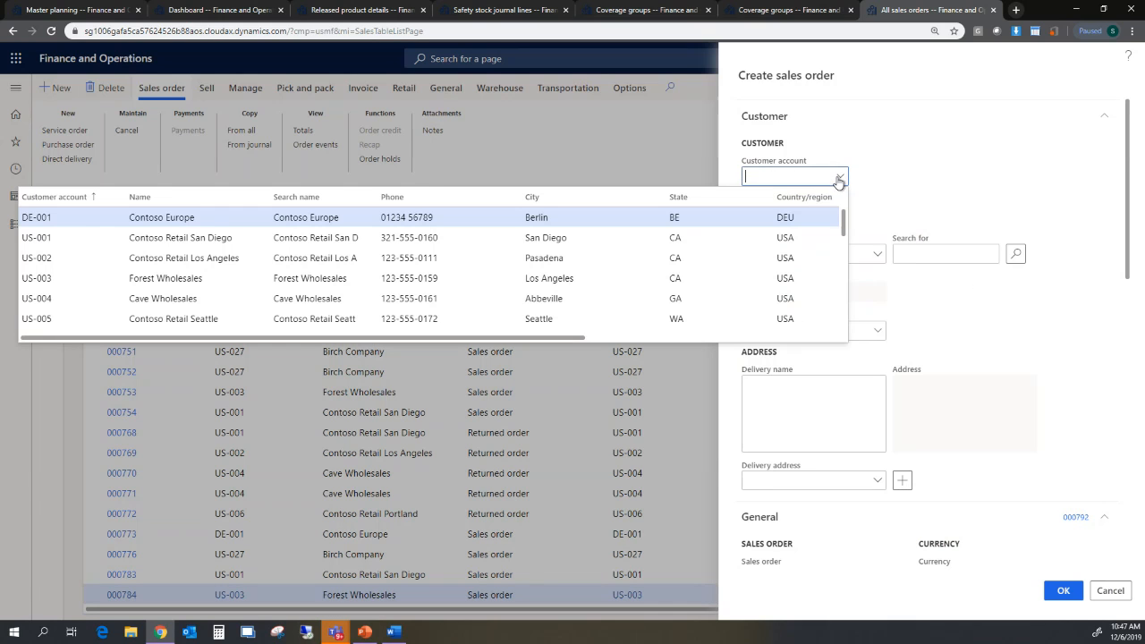
pyautogui.click(154, 302)
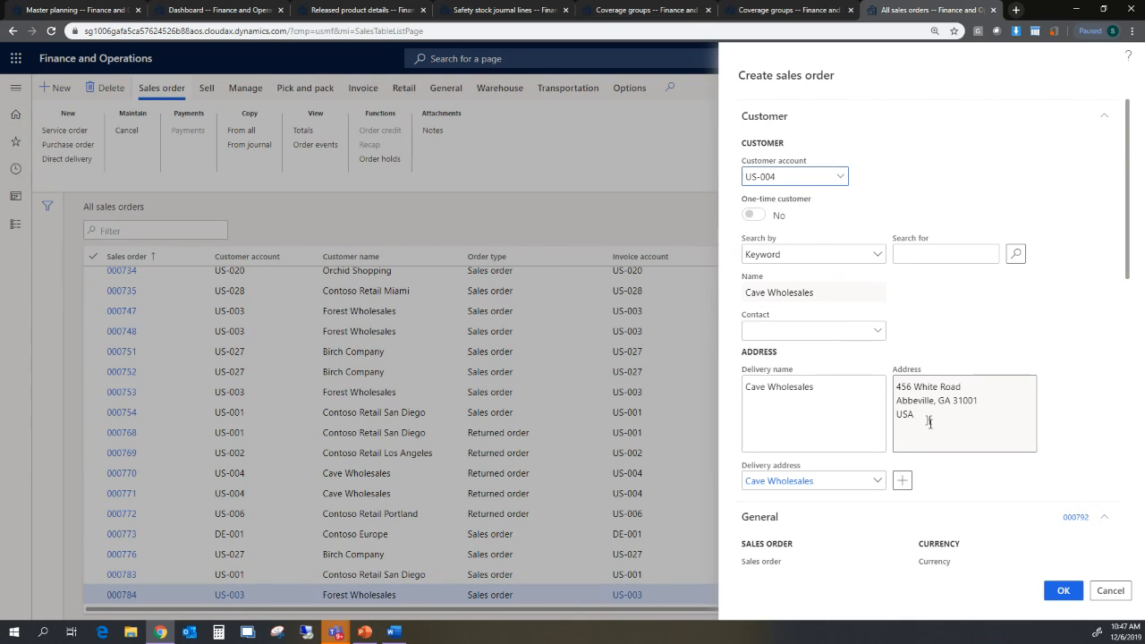
pyautogui.click(1062, 593)
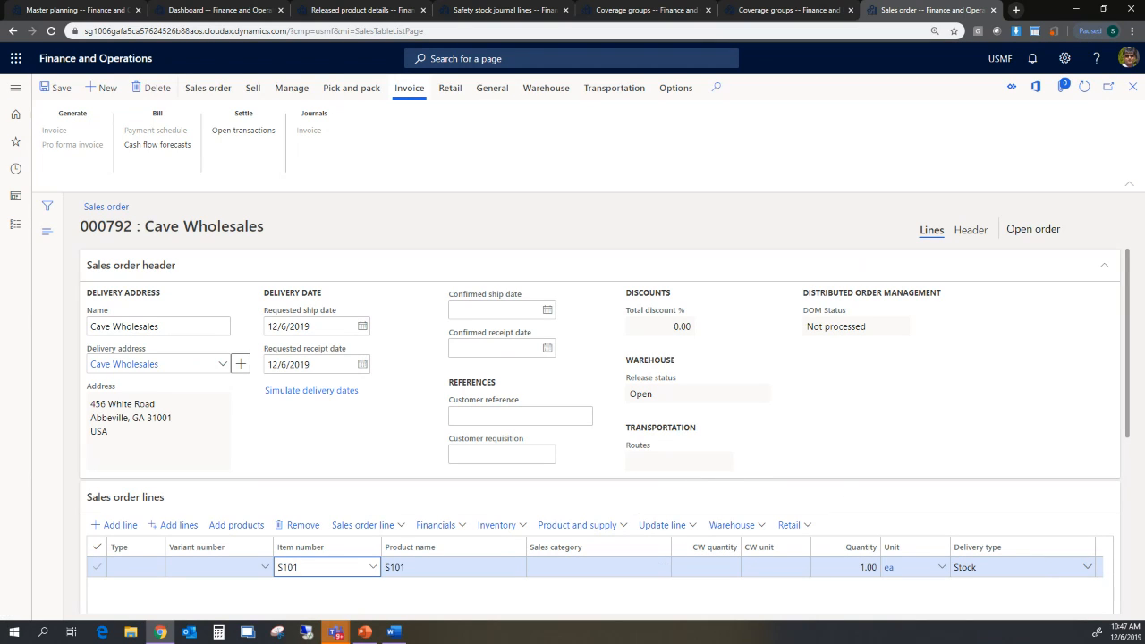
# Enter sales order lines for 400 ea of item S101 and 10 ea of item H100, and try to save the order.
pyautogui.click(861, 567)
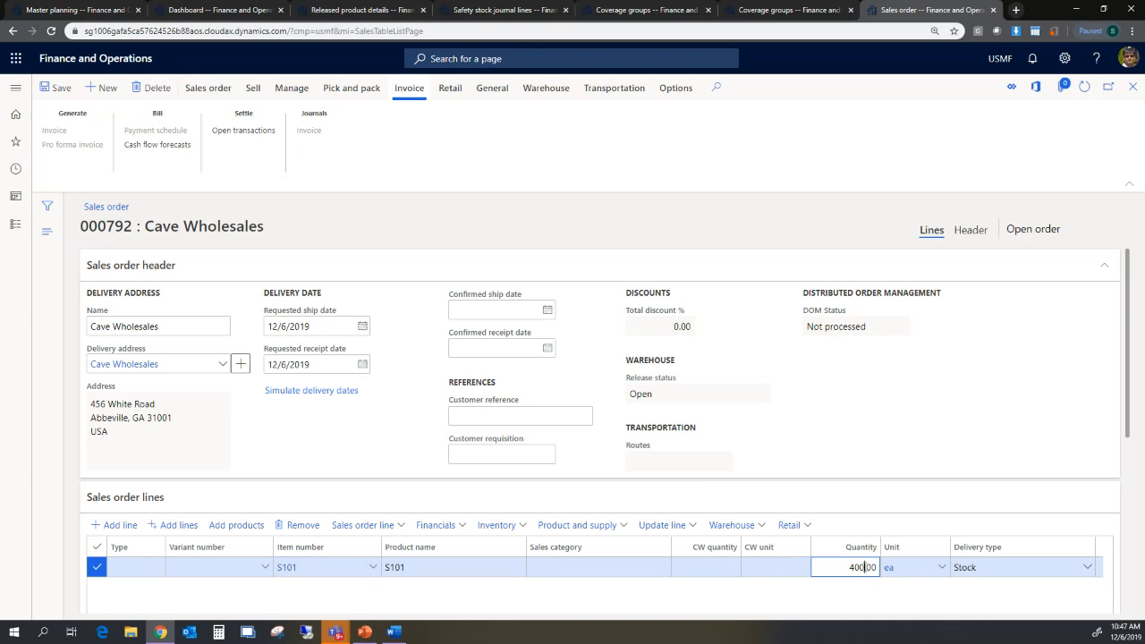
pyautogui.click(125, 525)
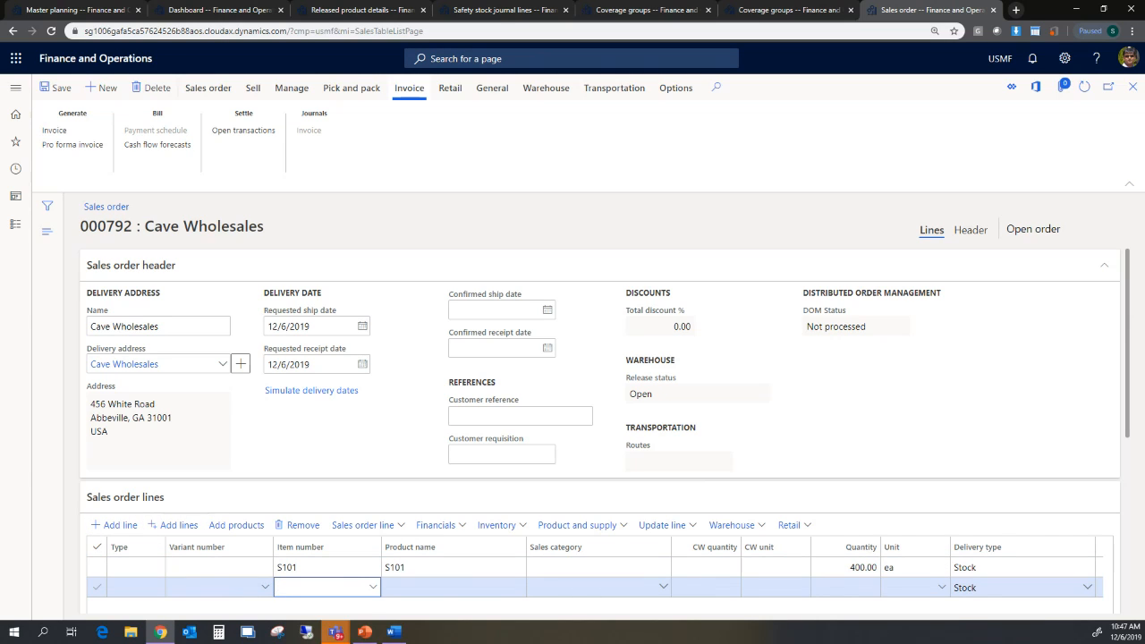
pyautogui.press('Tab')
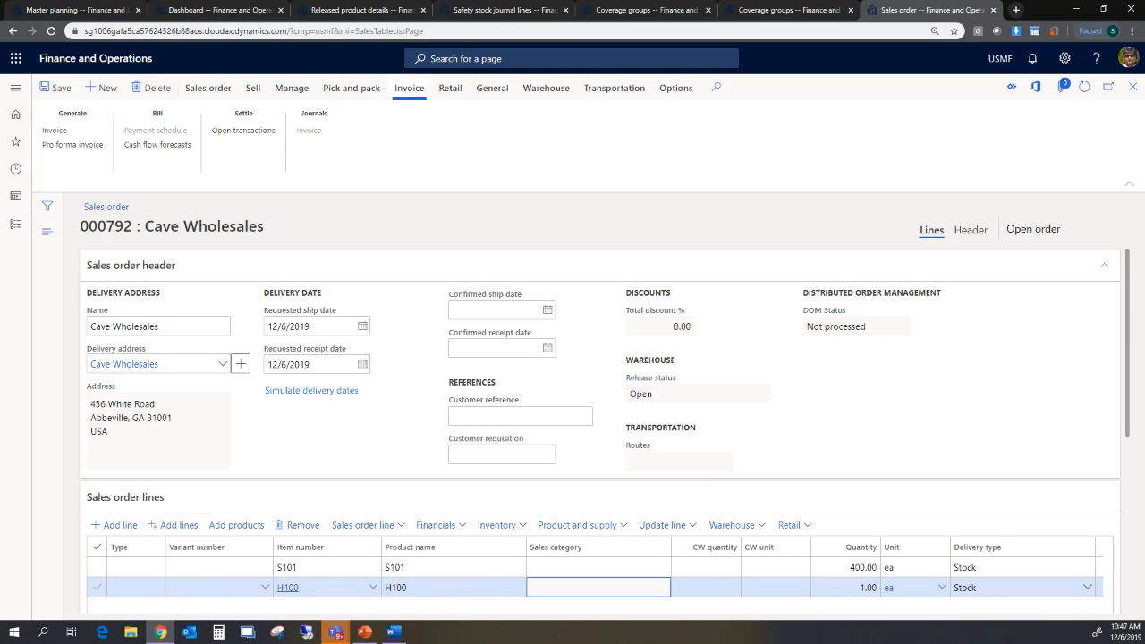
pyautogui.click(866, 589)
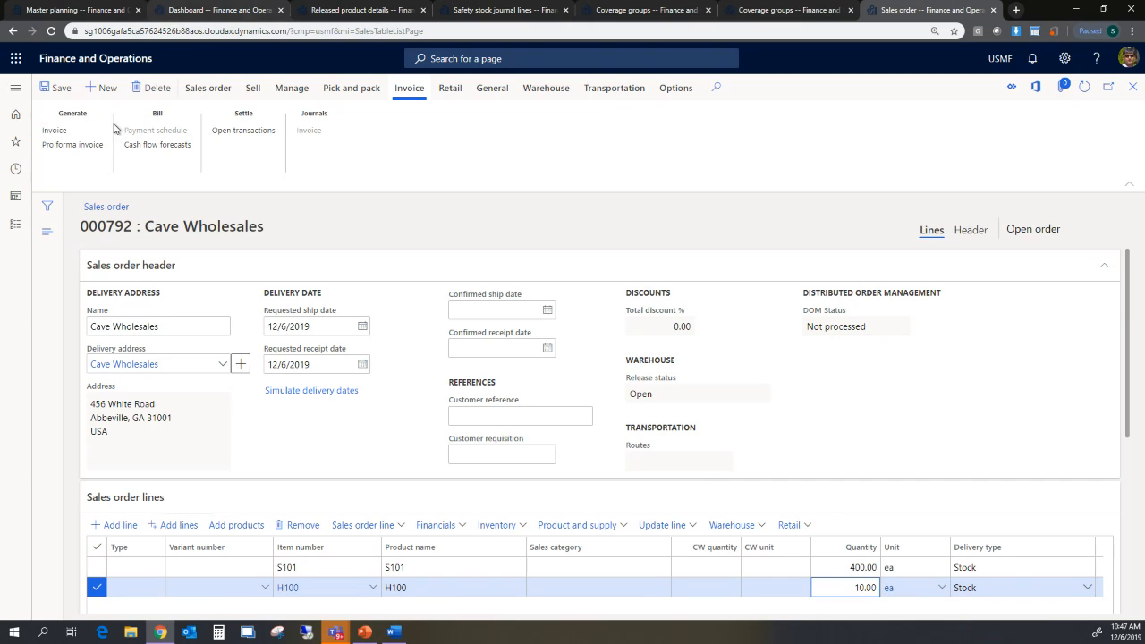
pyautogui.click(55, 87)
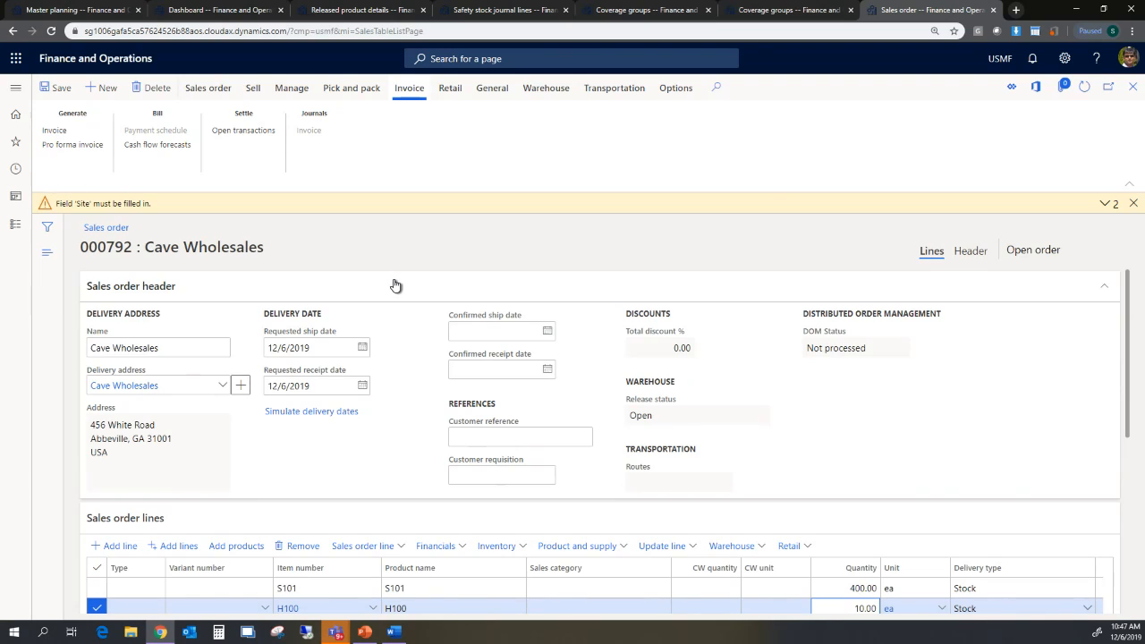
# Set site 1 and warehouse 11 on the H100 sales order line and save the order.
pyautogui.scroll(-3, 501, 403)
pyautogui.moveTo(423, 507); pyautogui.dragTo(654, 503)
pyautogui.click(684, 430)
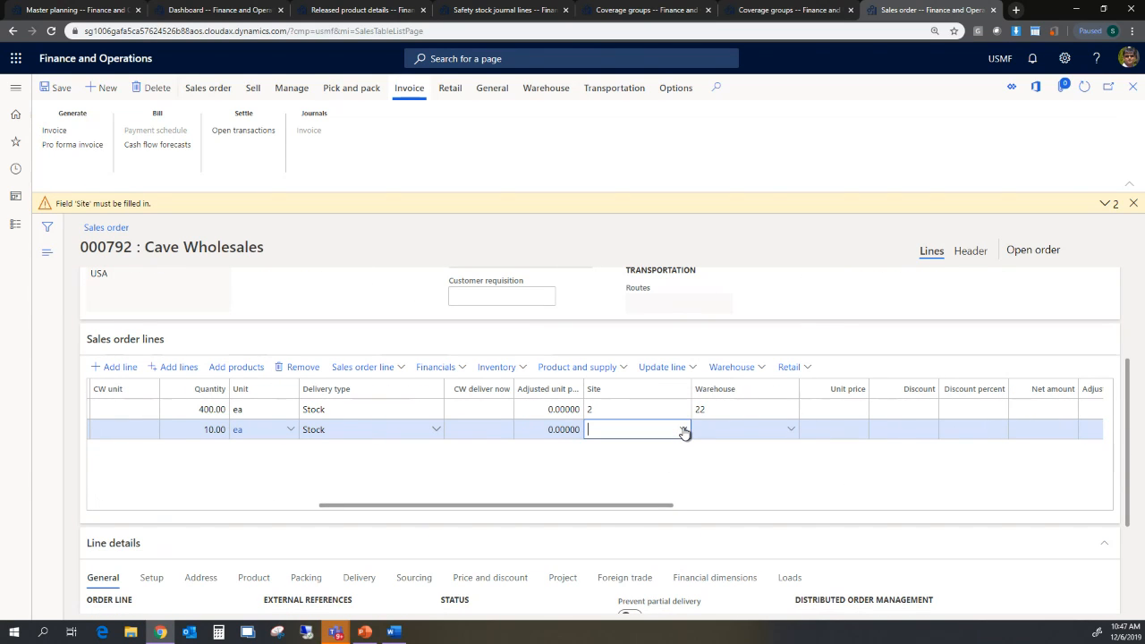
pyautogui.click(596, 470)
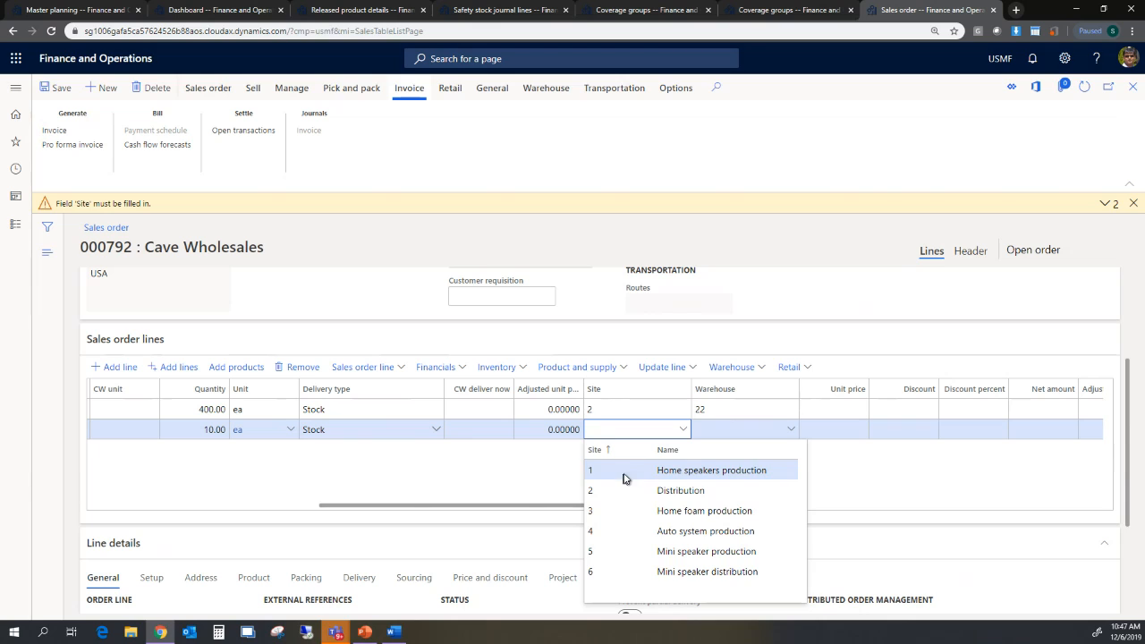
pyautogui.click(784, 432)
pyautogui.click(791, 430)
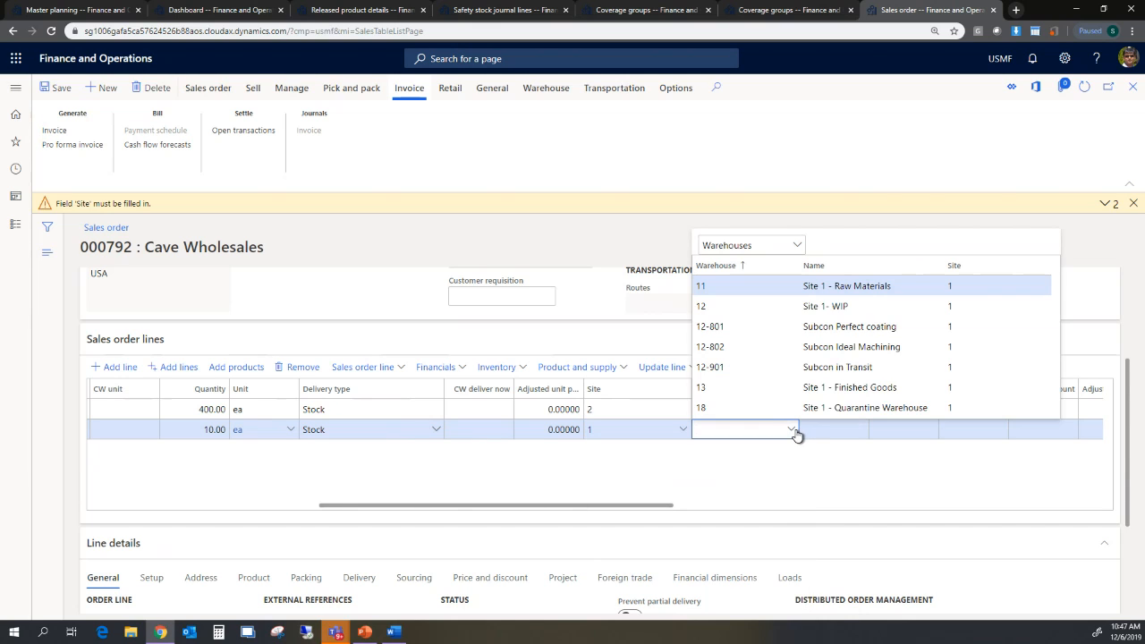
pyautogui.click(715, 287)
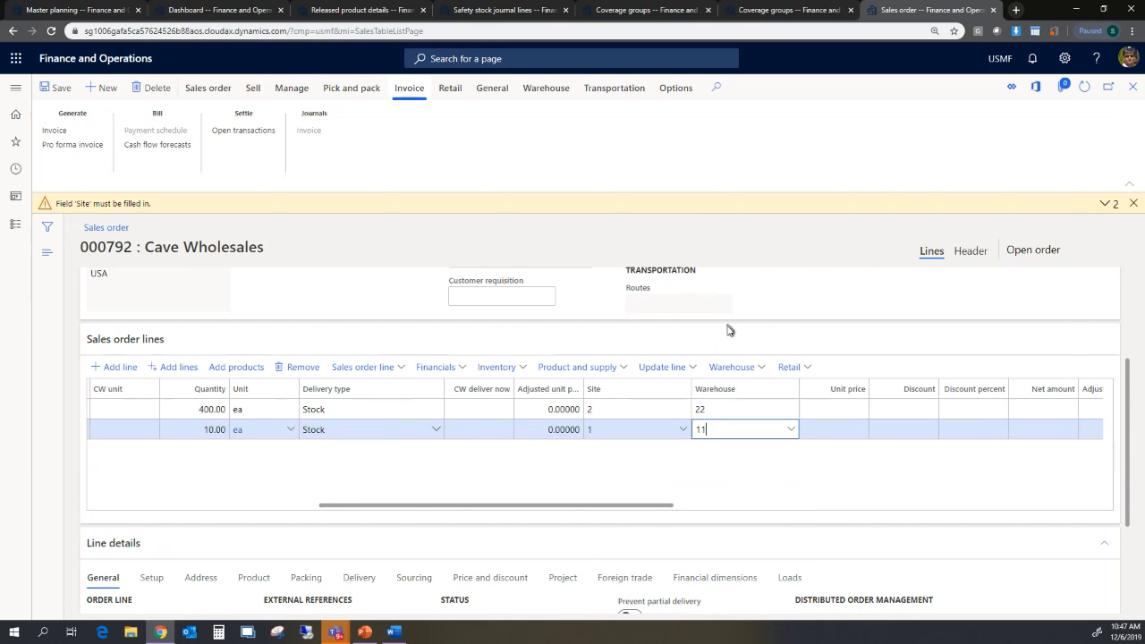
pyautogui.moveTo(638, 511); pyautogui.dragTo(394, 511)
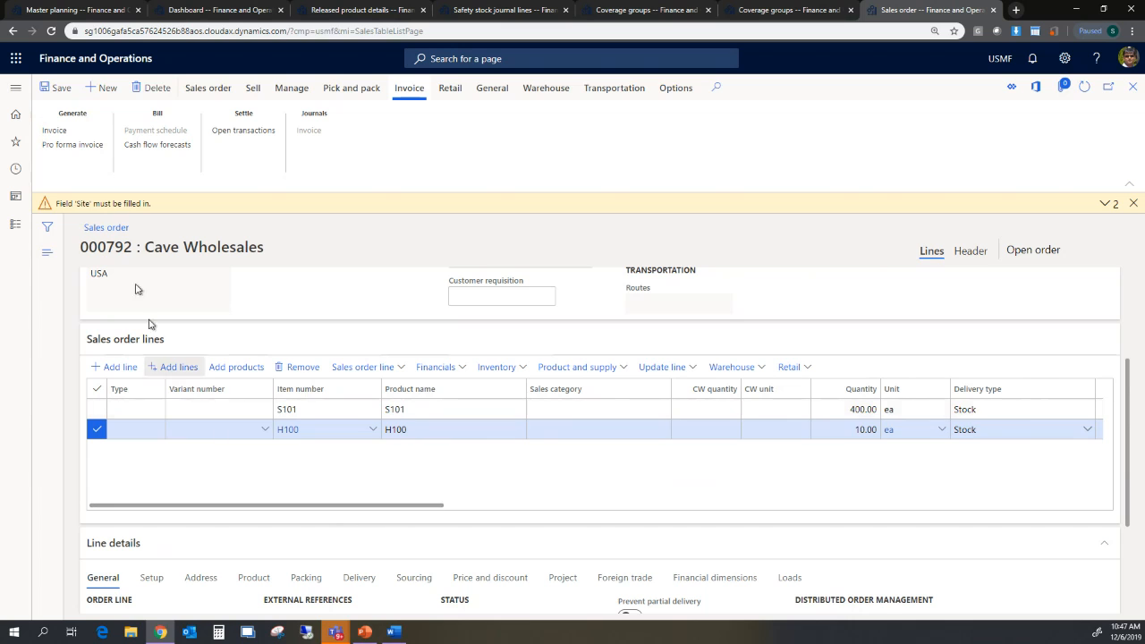
pyautogui.click(60, 88)
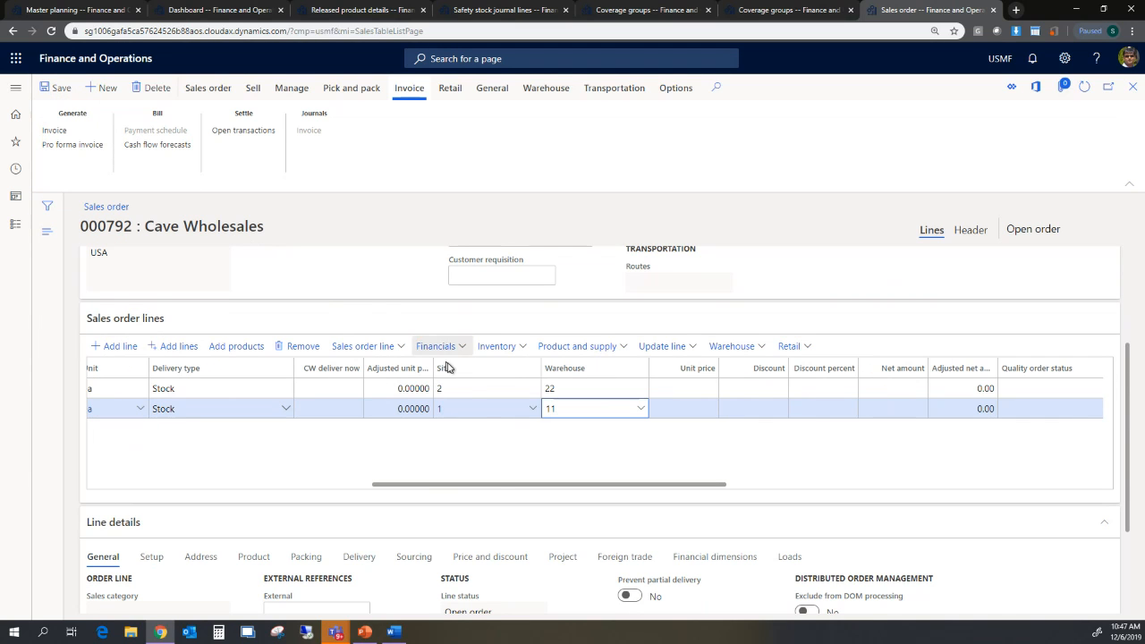
pyautogui.moveTo(496, 491); pyautogui.dragTo(206, 489)
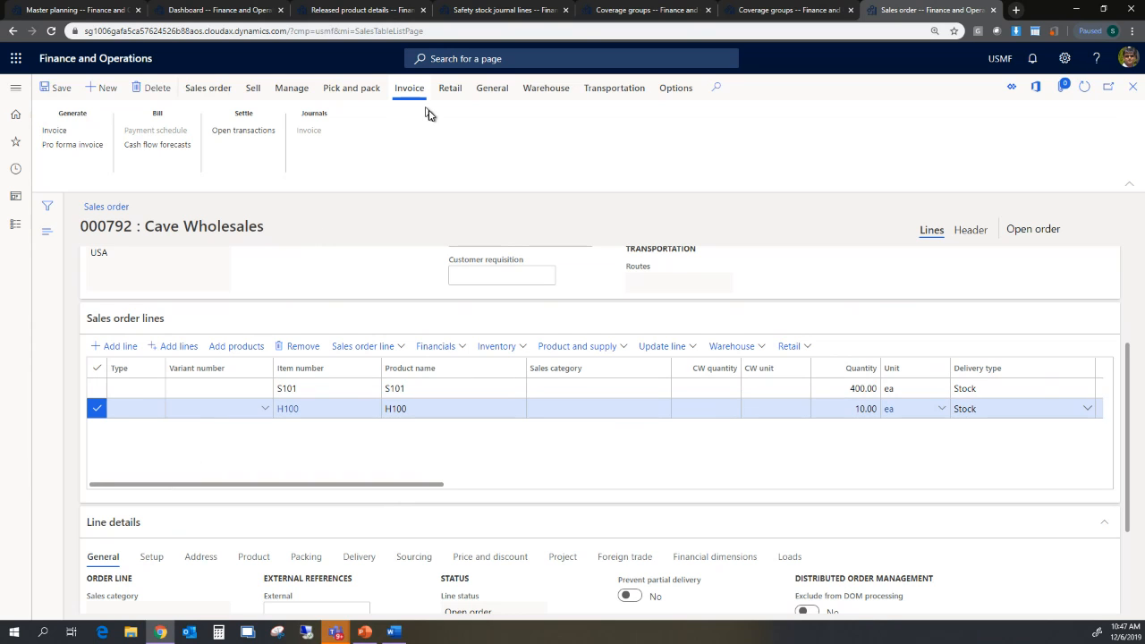
# Run master planning for StaticPlan from the Master planning workspace, checking that items S101, H100, R001 and R002 are included.
pyautogui.click(88, 12)
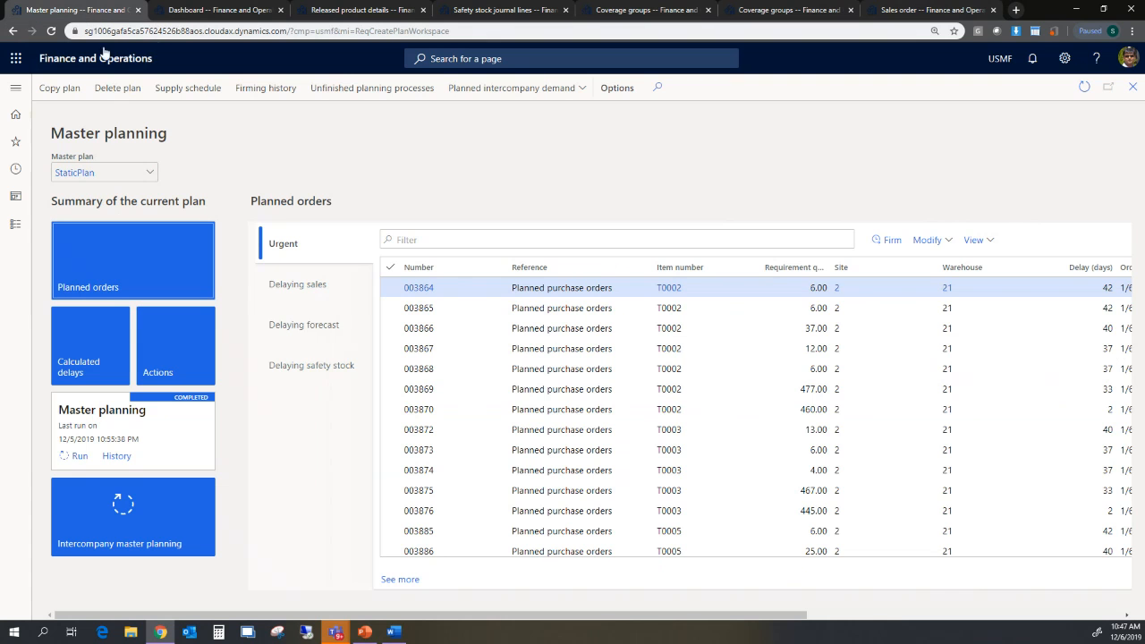
pyautogui.click(79, 457)
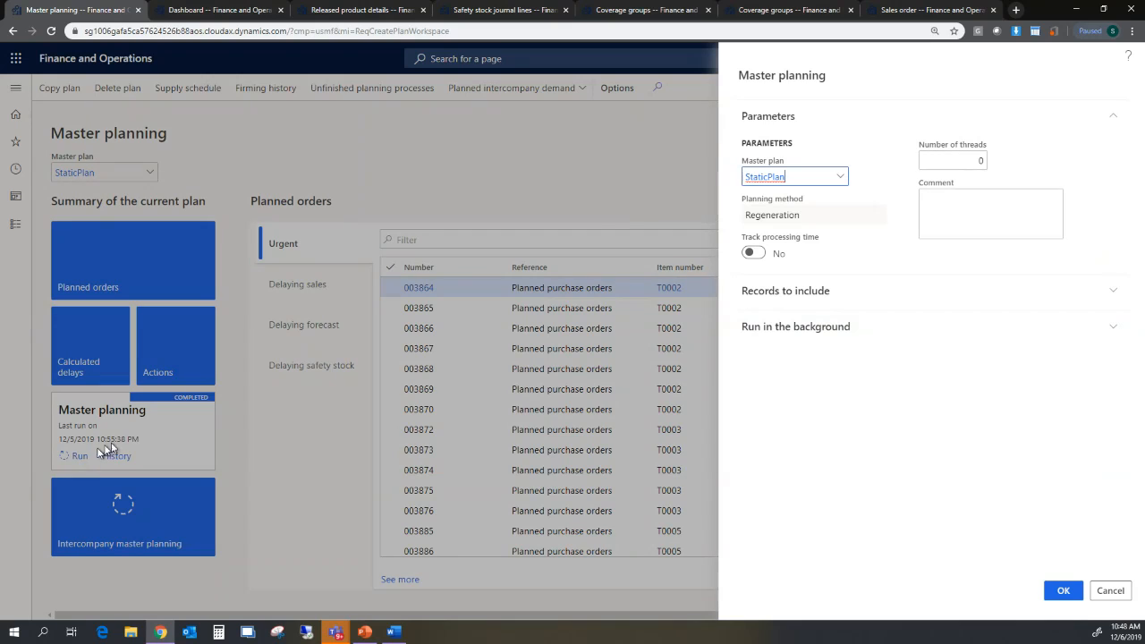
pyautogui.click(831, 295)
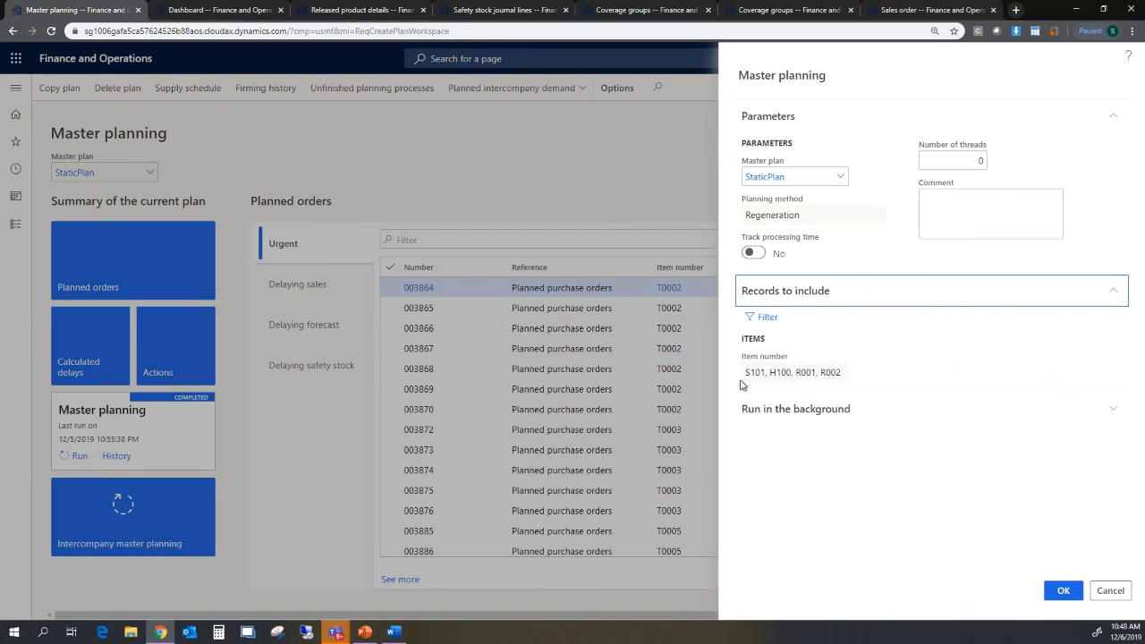
pyautogui.click(1064, 593)
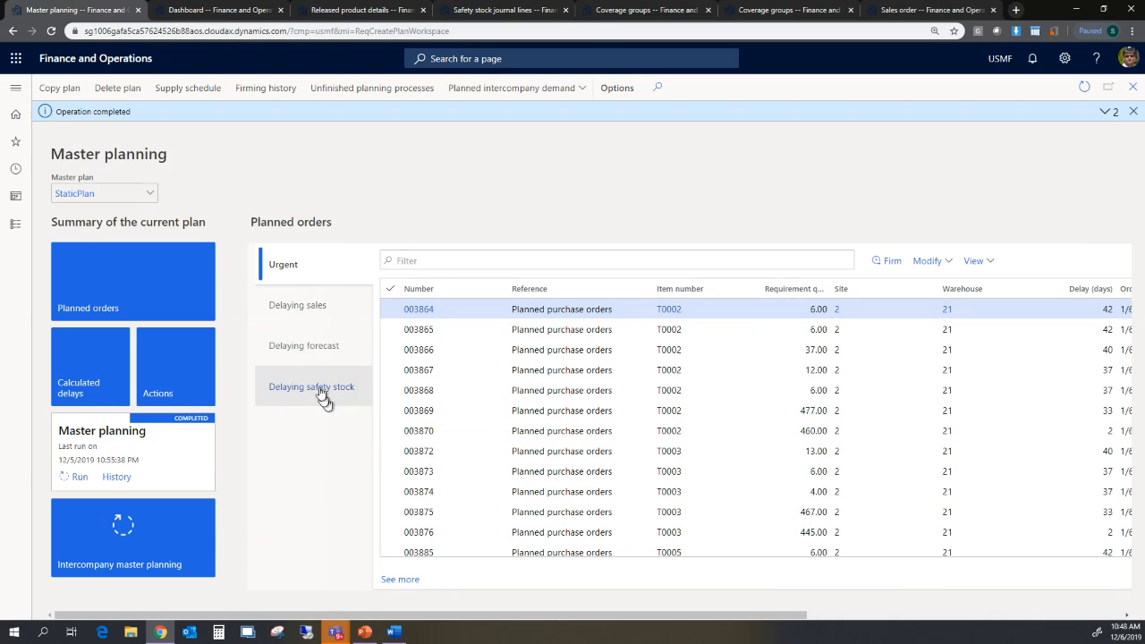
# Filter the urgent planned orders by s101 and review the product information of that item.
pyautogui.click(455, 262)
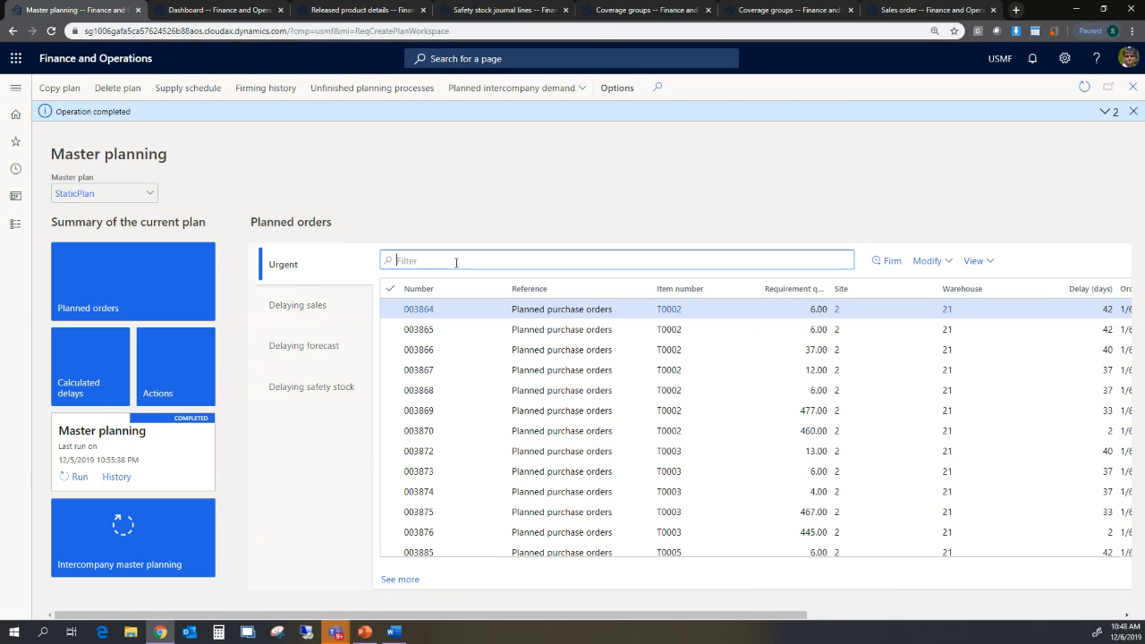
pyautogui.write('s101')
pyautogui.press('Return')
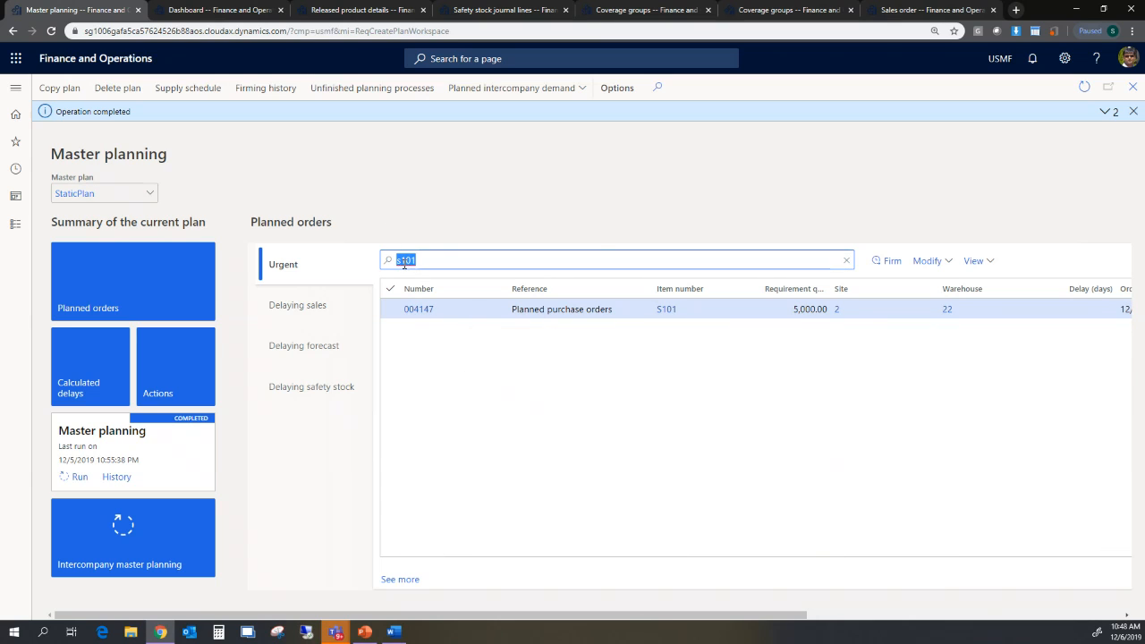
pyautogui.click(465, 355)
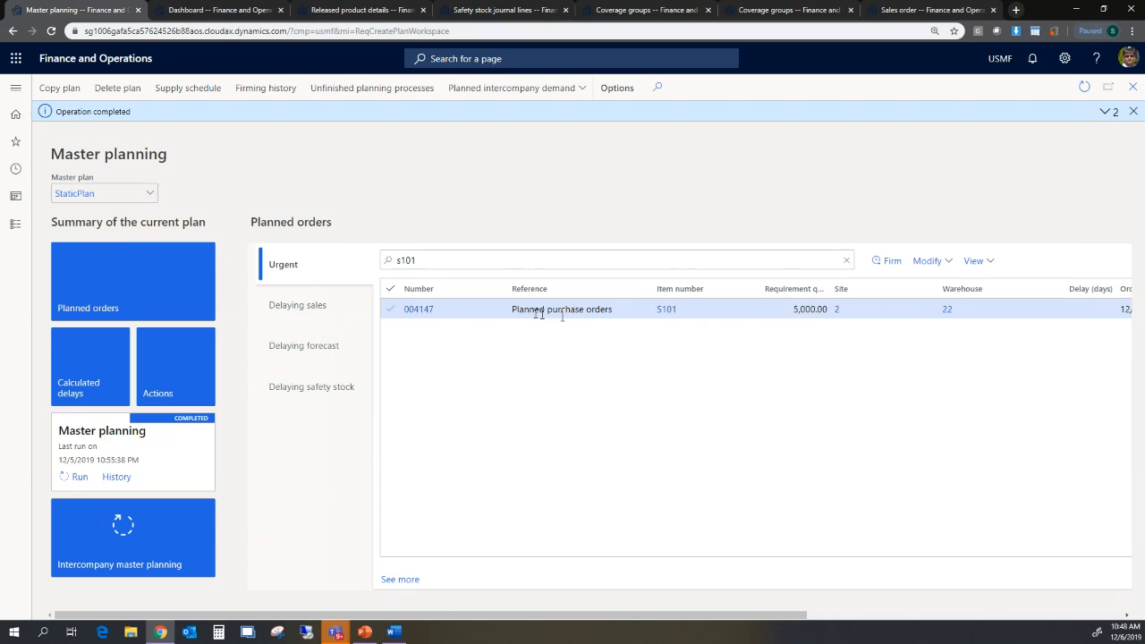
pyautogui.click(668, 310)
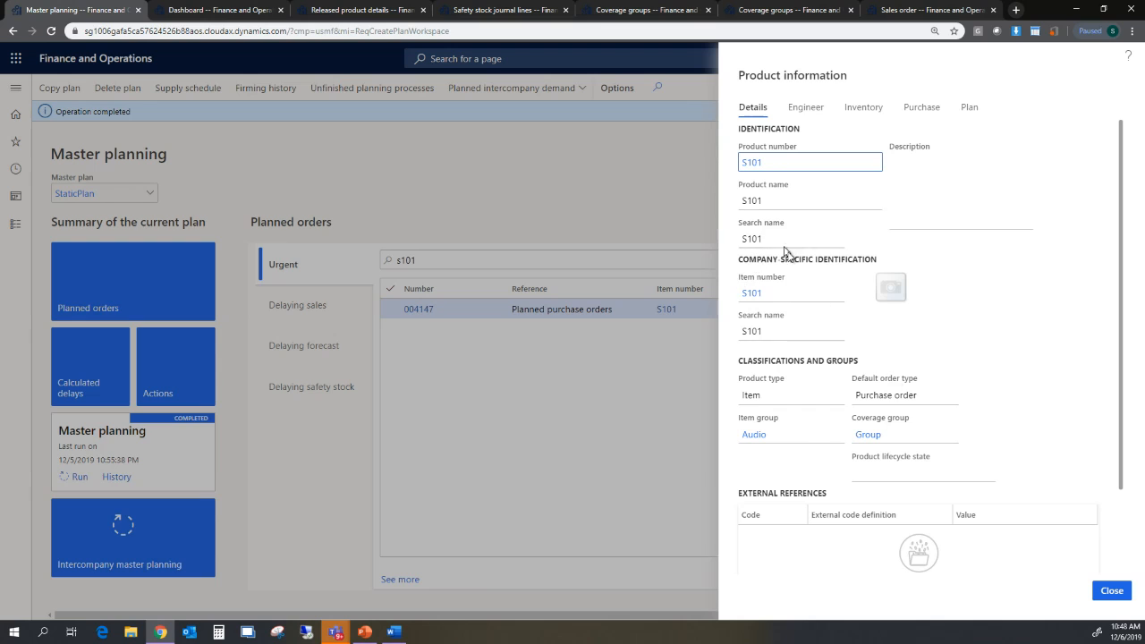
pyautogui.click(1110, 592)
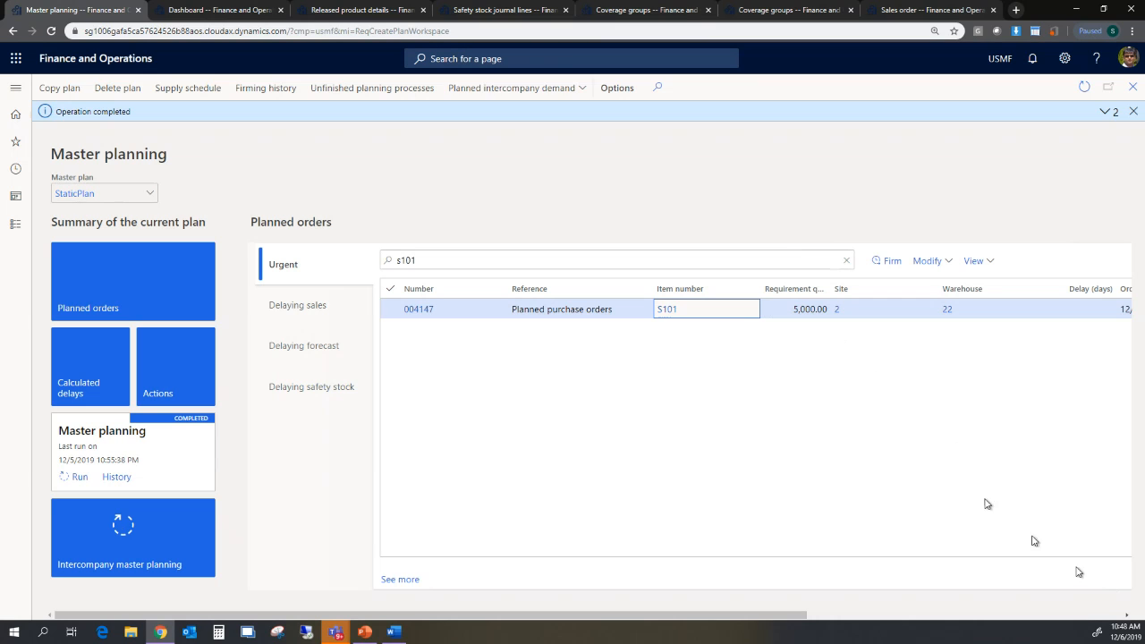
# Filter the released products by s101 and review the general settings of that item's coverage record.
pyautogui.click(333, 13)
pyautogui.write('s101')
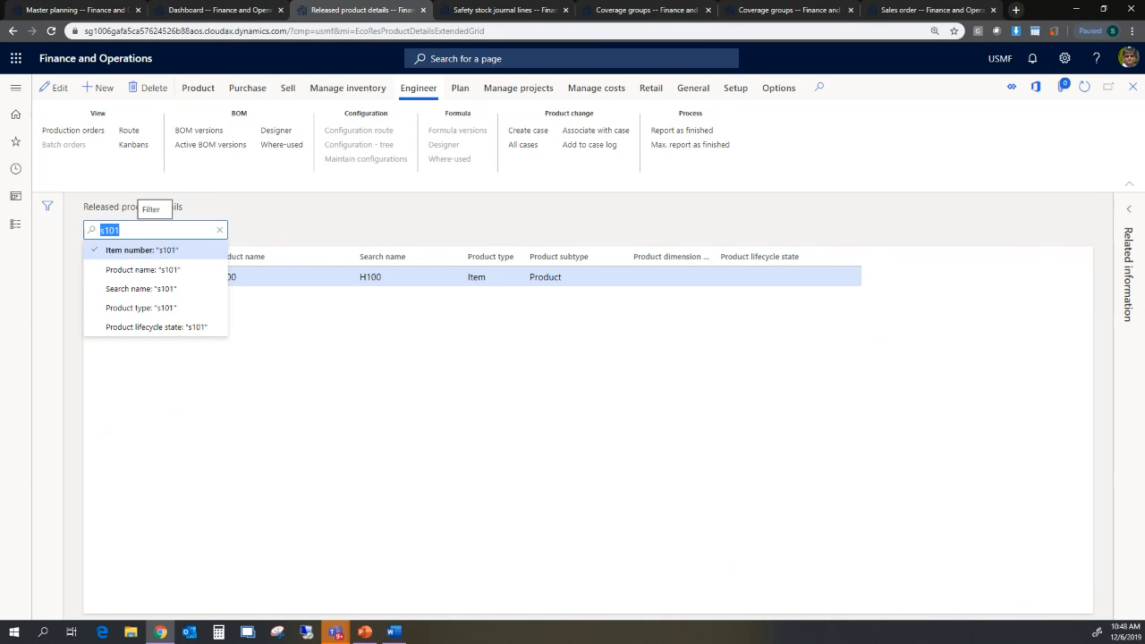
pyautogui.press('Return')
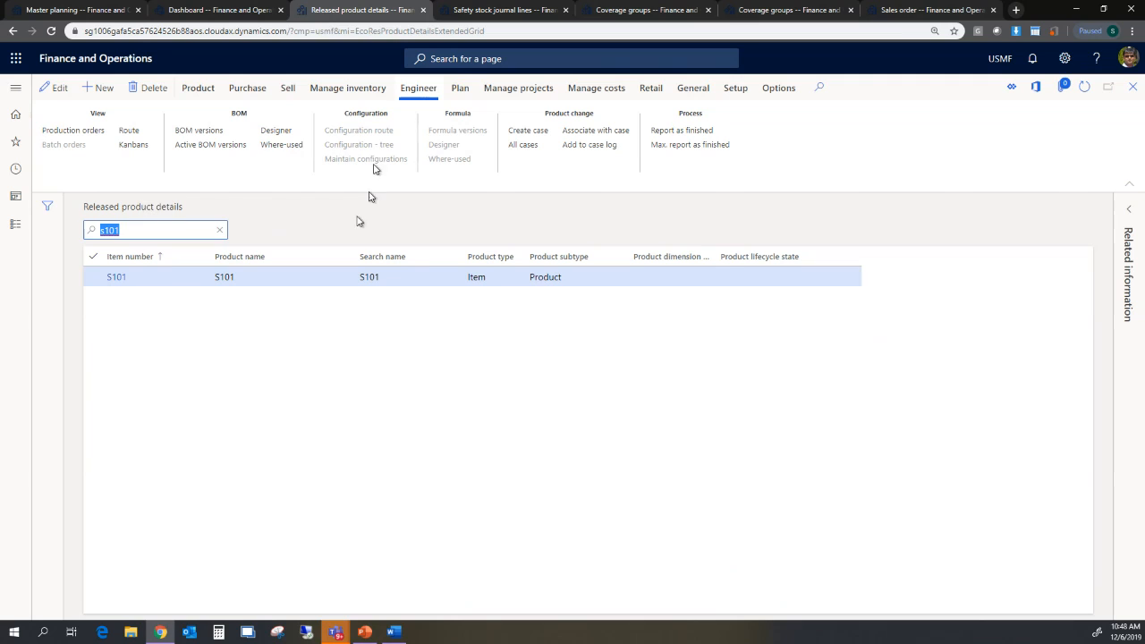
pyautogui.click(154, 280)
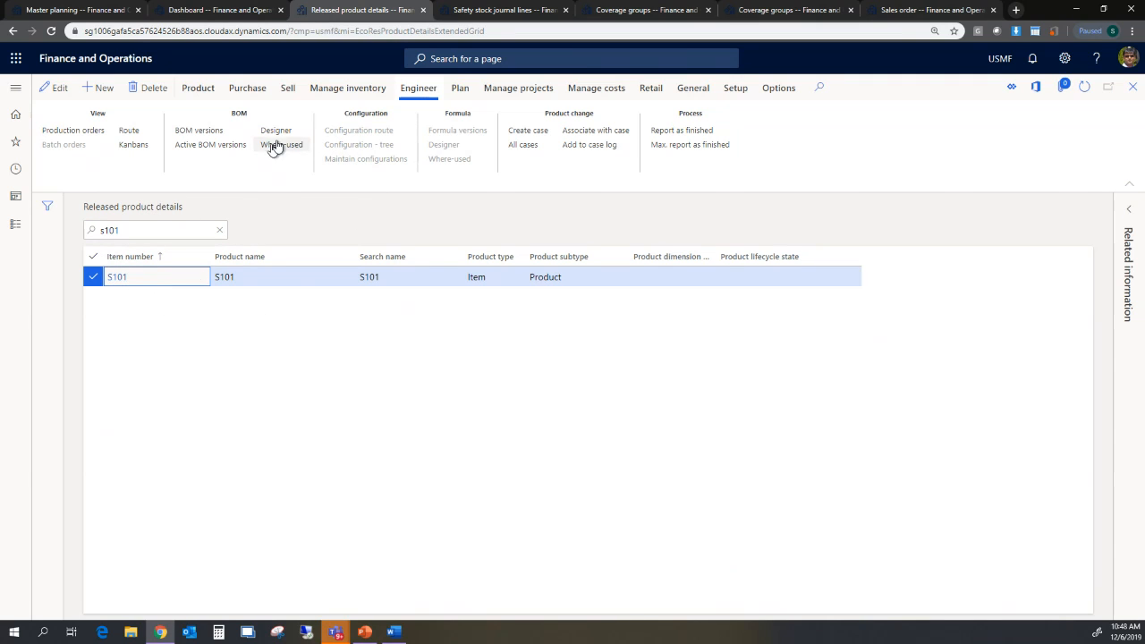
pyautogui.click(457, 90)
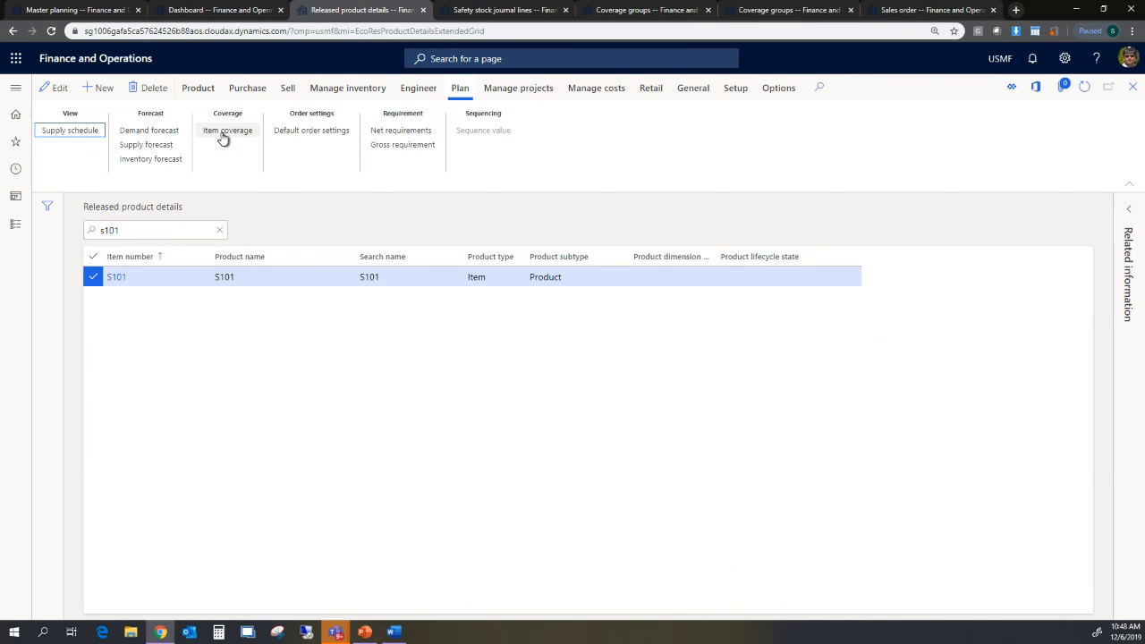
pyautogui.click(238, 133)
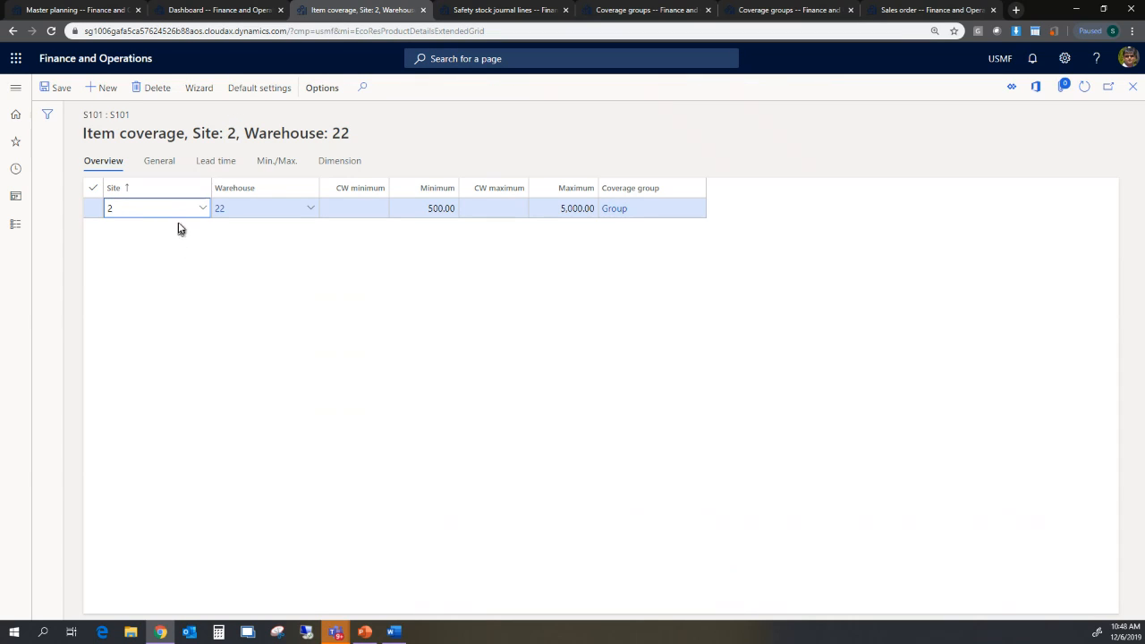
pyautogui.click(166, 163)
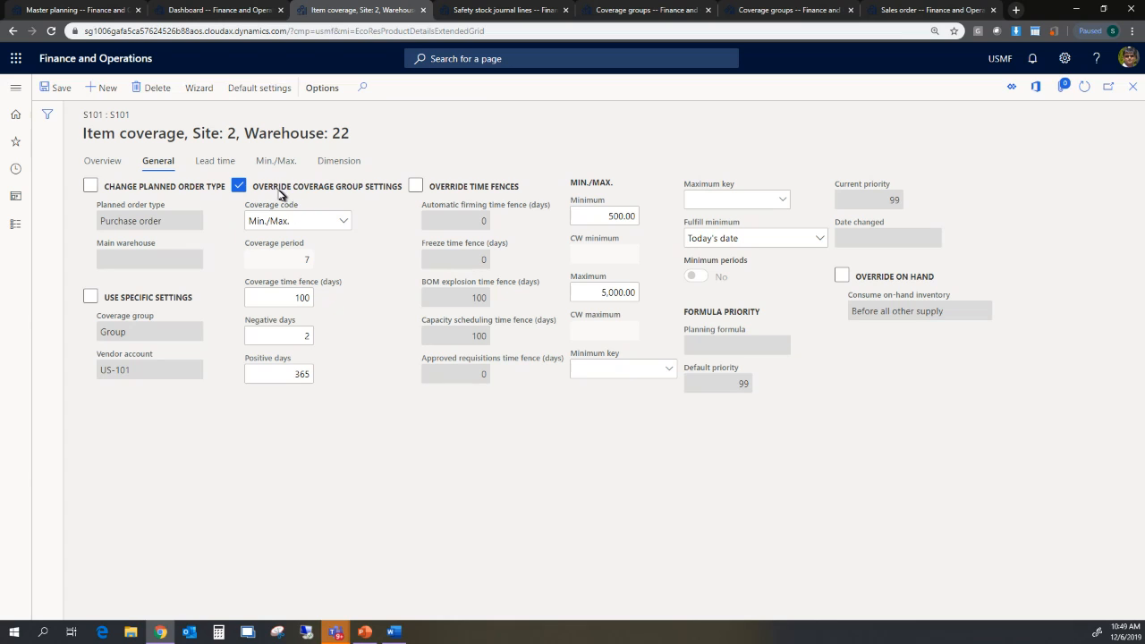
# Set S101's minimum and maximum coverage quantities to 0, turn off the coverage group override, and save and close the item coverage.
pyautogui.moveTo(260, 209)
pyautogui.click(239, 190)
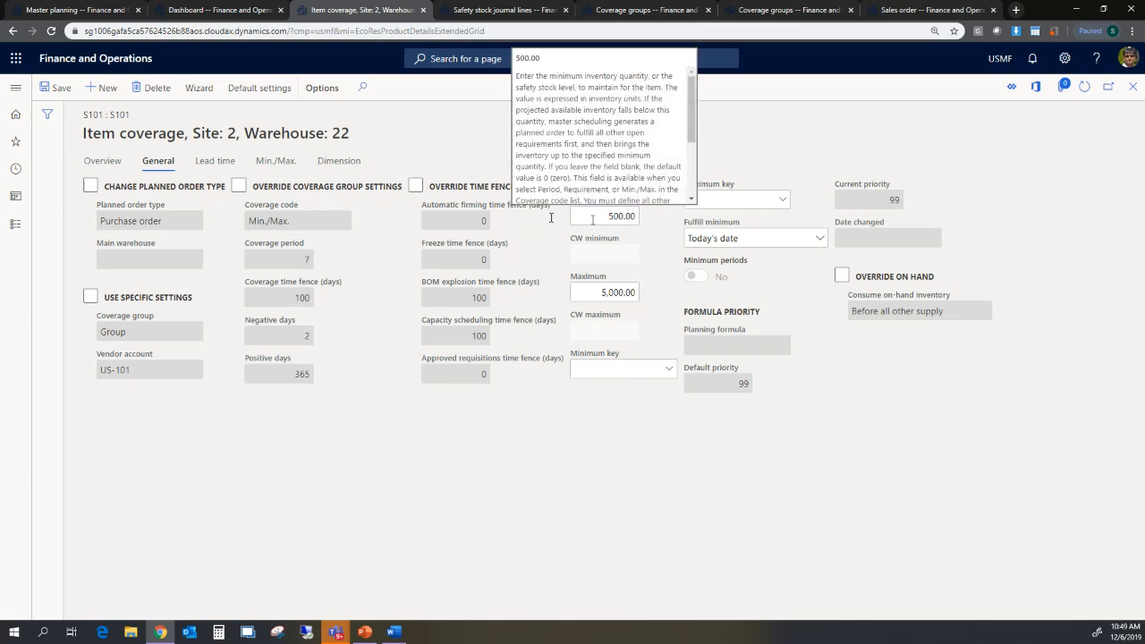
pyautogui.click(239, 186)
pyautogui.click(587, 208)
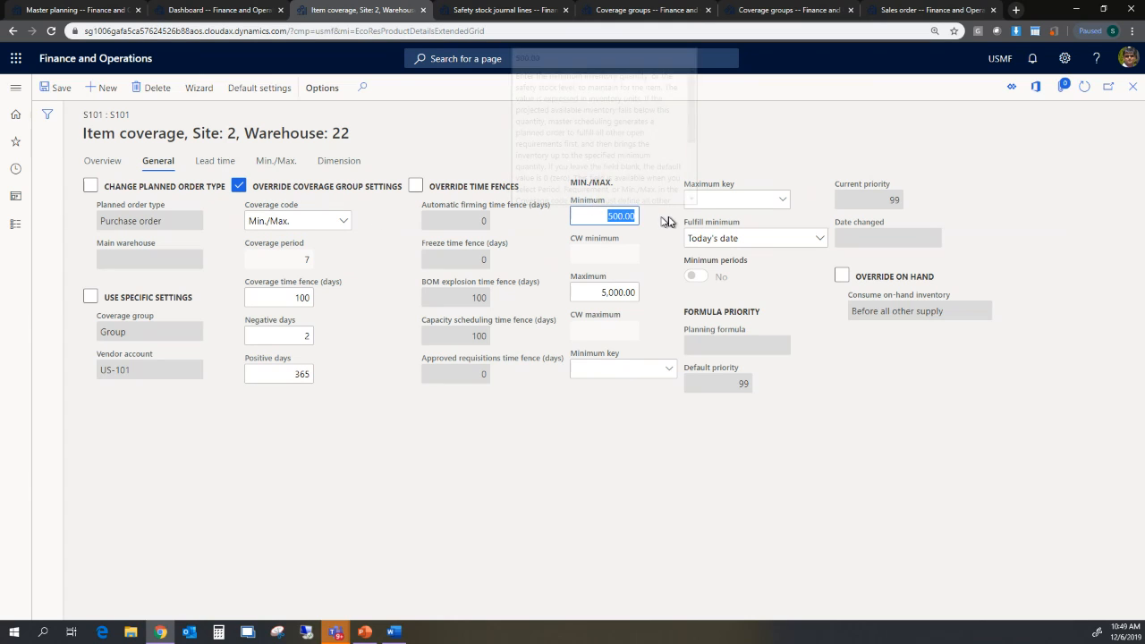
pyautogui.write('0')
pyautogui.click(601, 292)
pyautogui.write('0')
pyautogui.click(239, 186)
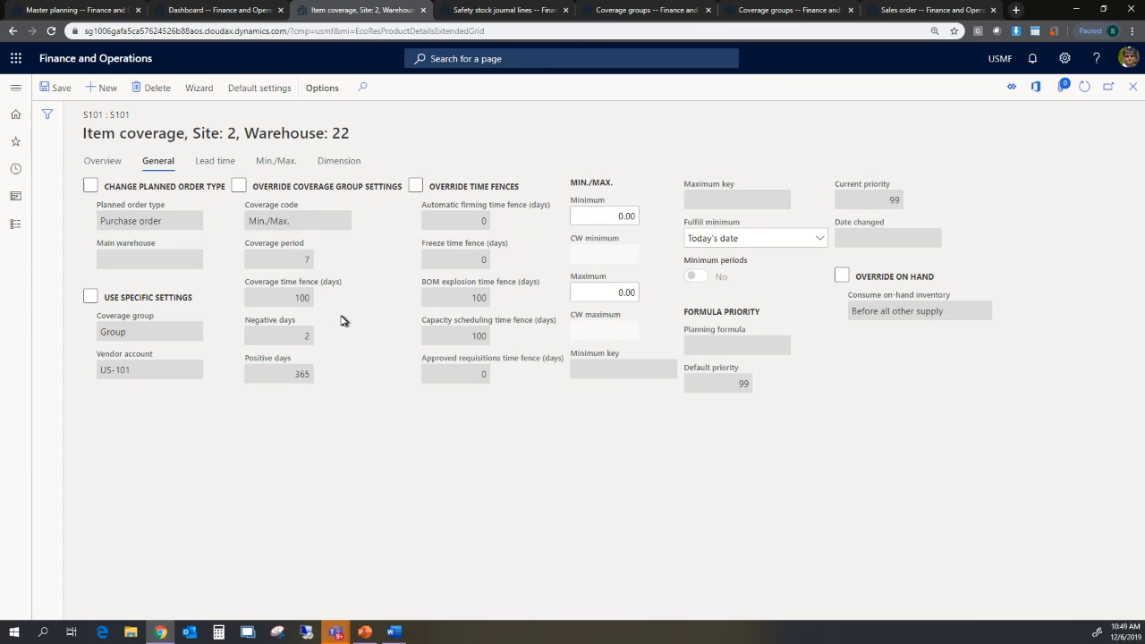
pyautogui.click(59, 88)
pyautogui.click(1135, 91)
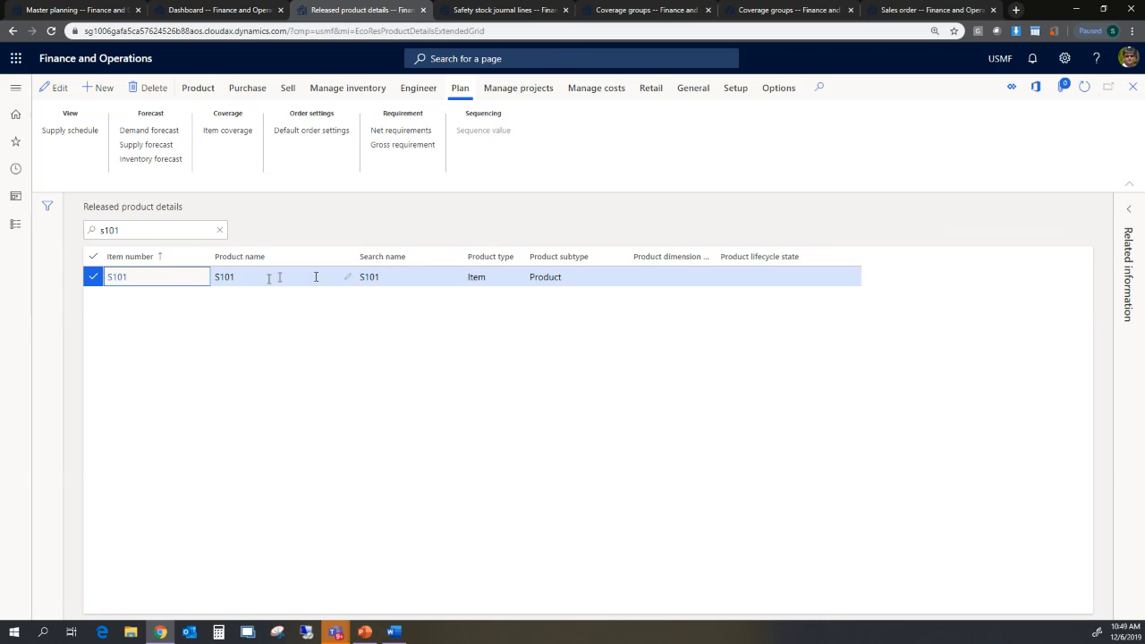
# Open the released product details of S101 and review its coverage group in the planning section.
pyautogui.click(119, 278)
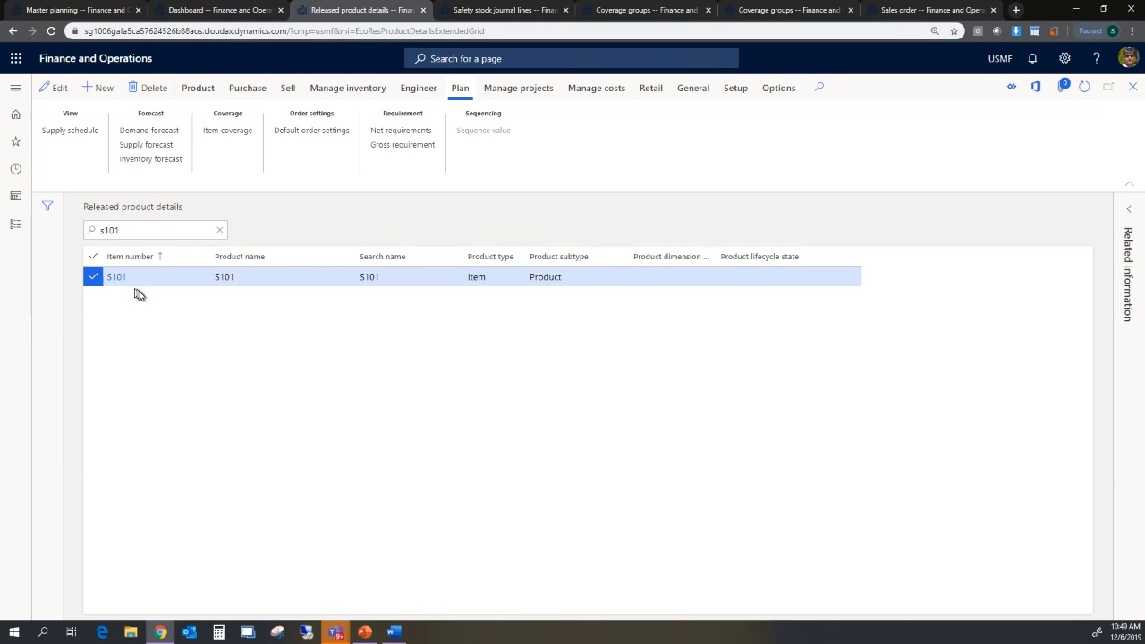
pyautogui.scroll(-3, 170, 471)
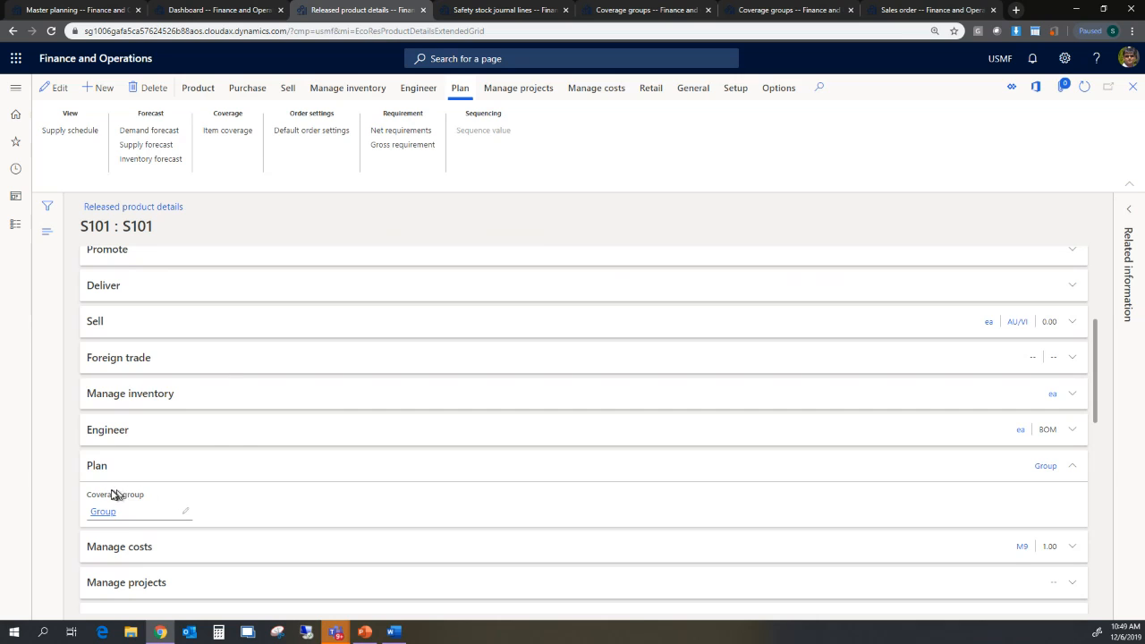
pyautogui.scroll(3, 346, 406)
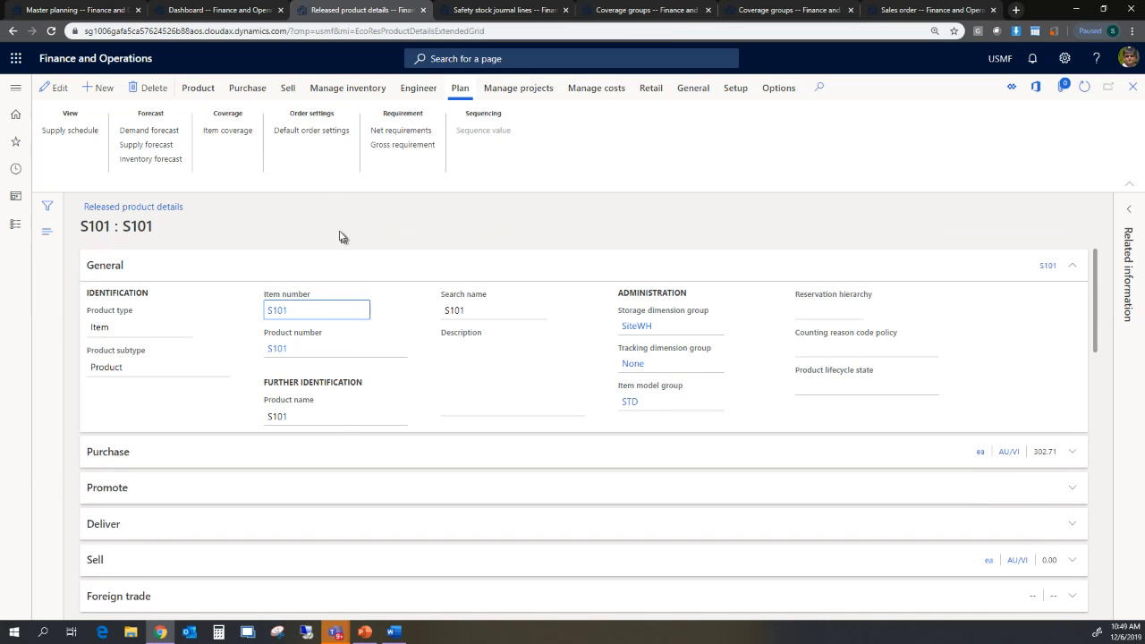
# Run master planning for StaticPlan again from the Master planning workspace and review the planned order for S101.
pyautogui.click(90, 9)
pyautogui.click(76, 477)
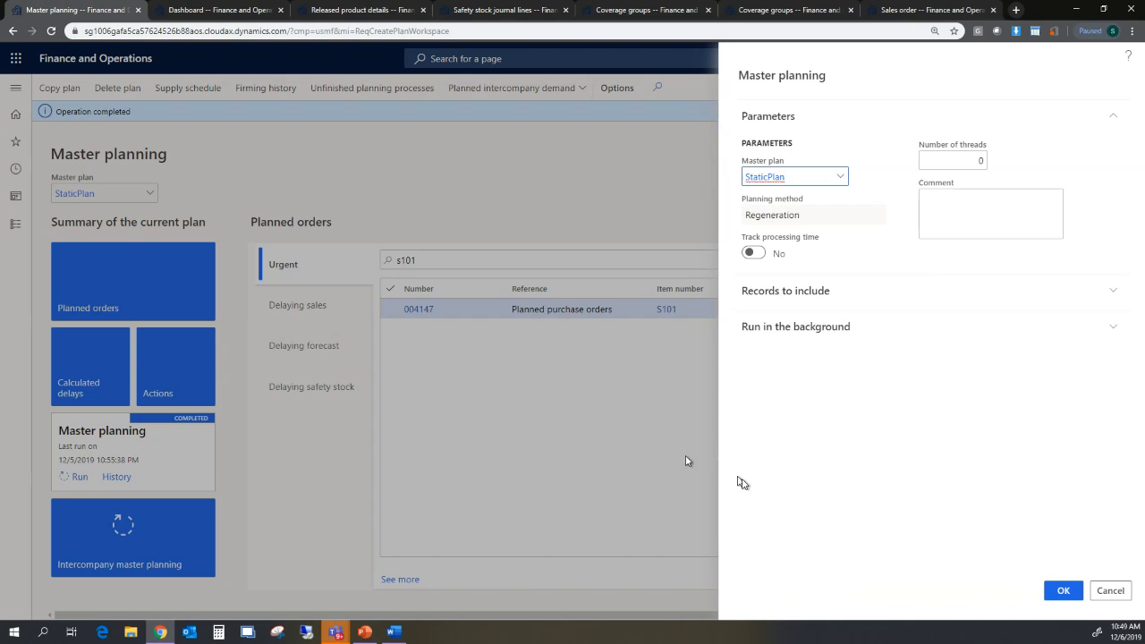
pyautogui.click(1053, 594)
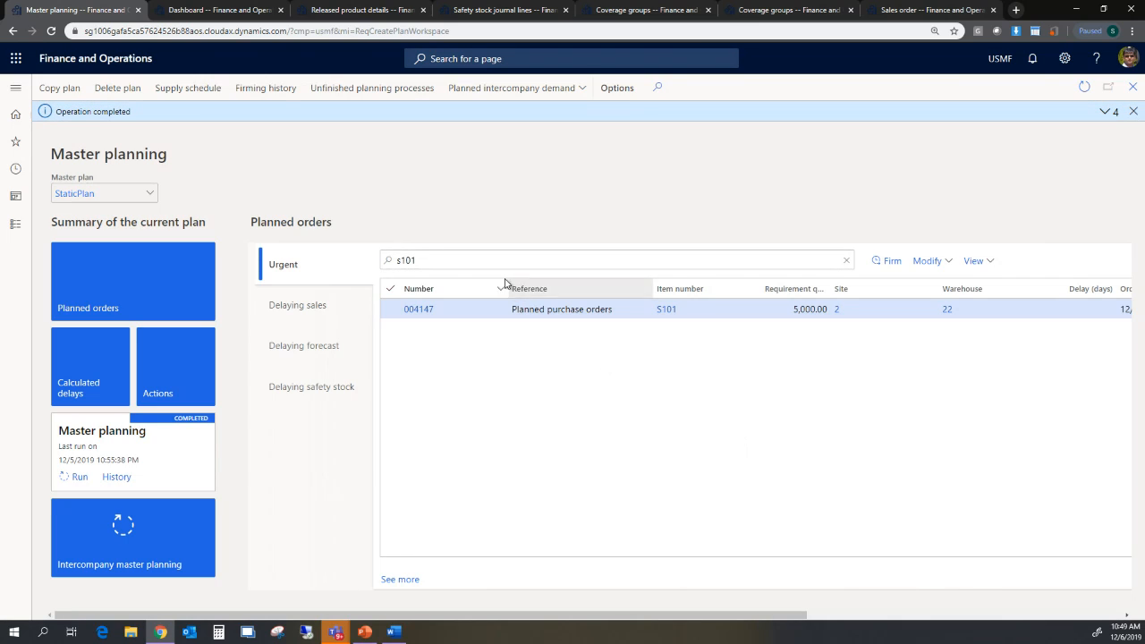
pyautogui.click(461, 264)
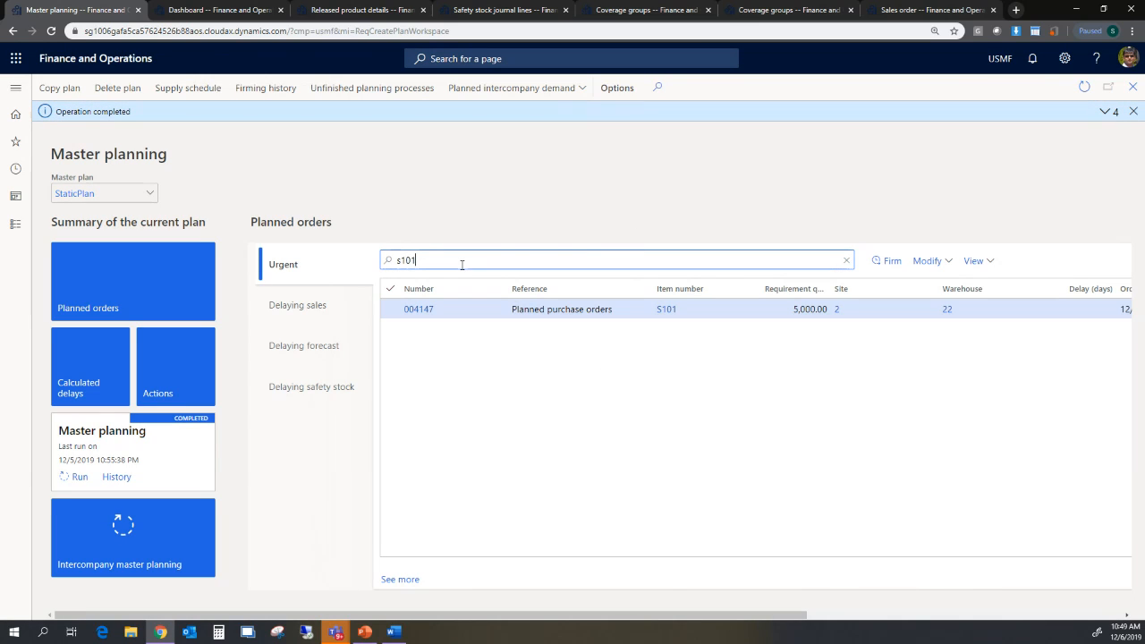
pyautogui.click(688, 415)
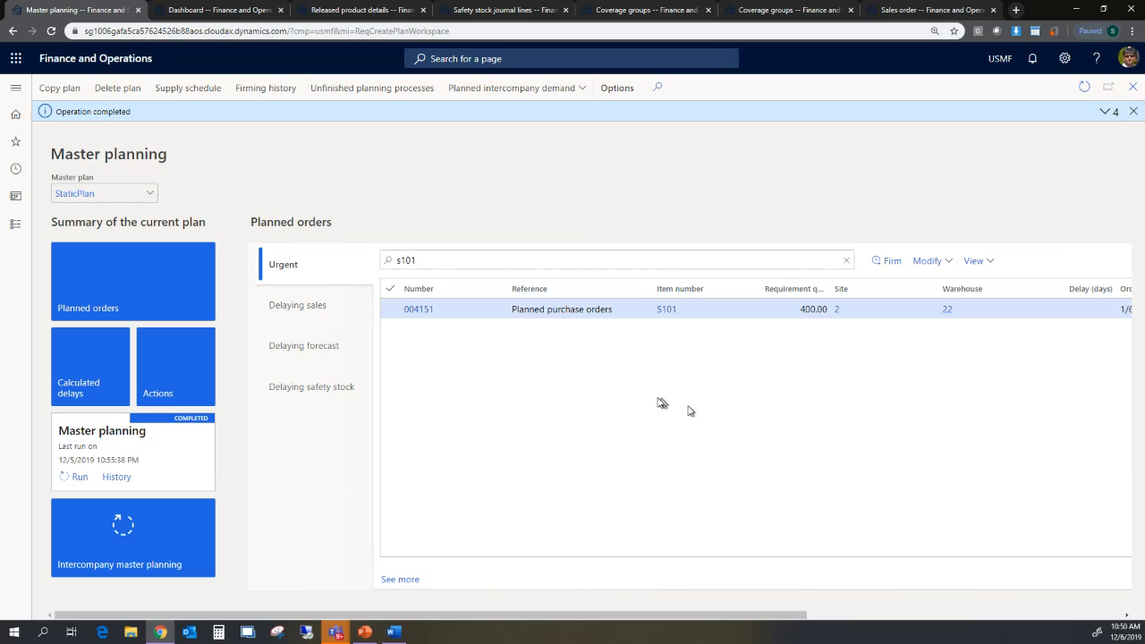
# Filter the urgent planned orders by H100.
pyautogui.click(403, 260)
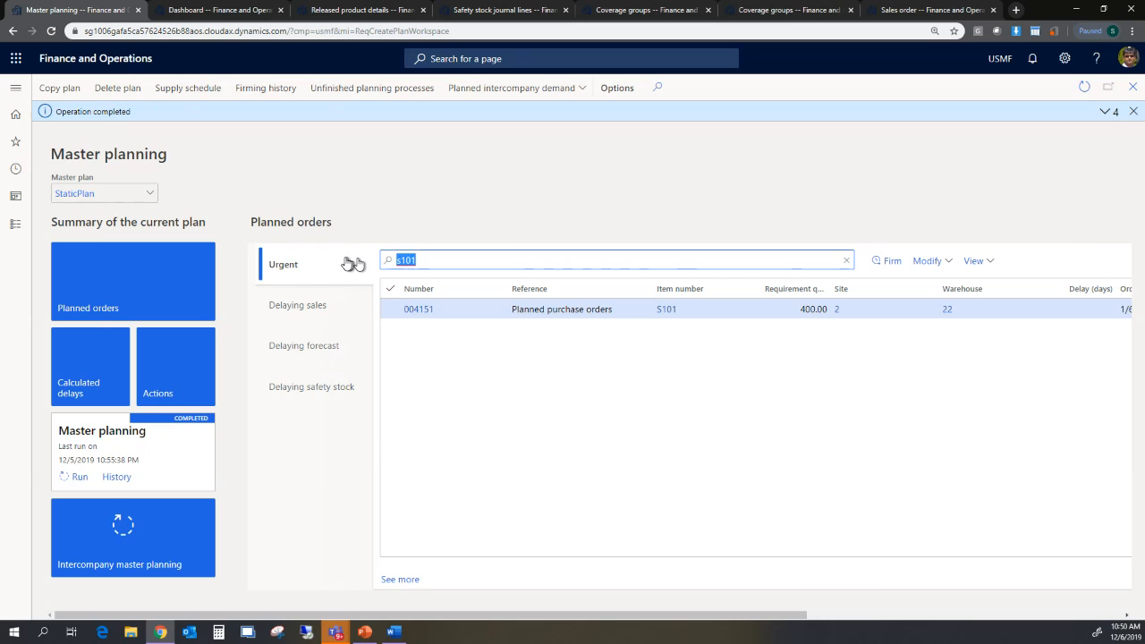
pyautogui.write('H100')
pyautogui.press('Return')
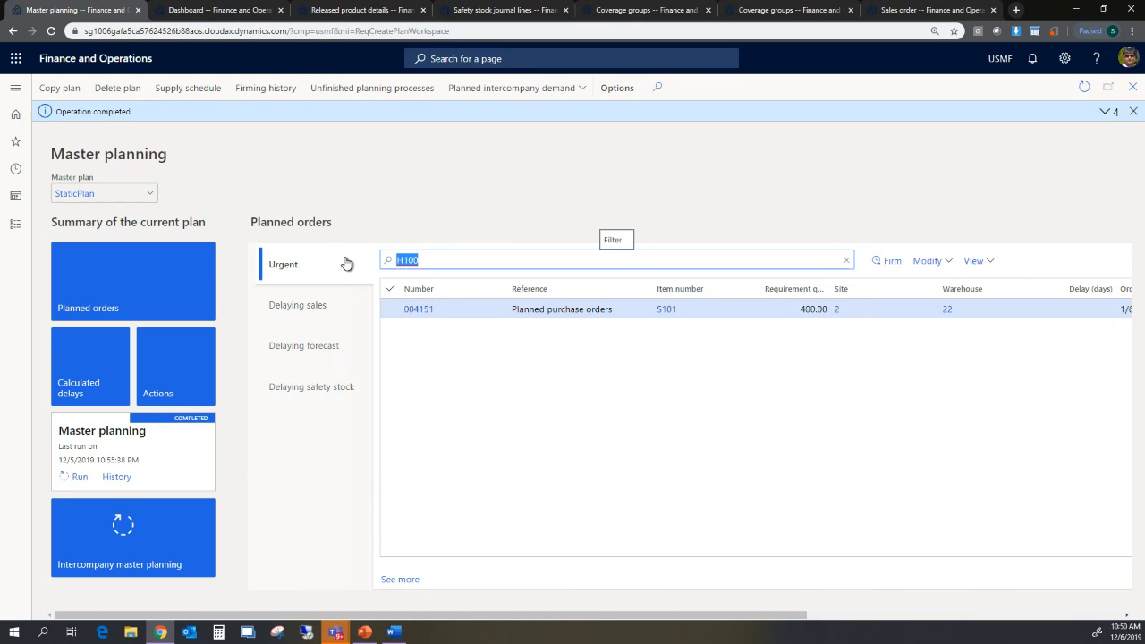
# Filter the urgent planned orders by item number R001.
pyautogui.click(529, 391)
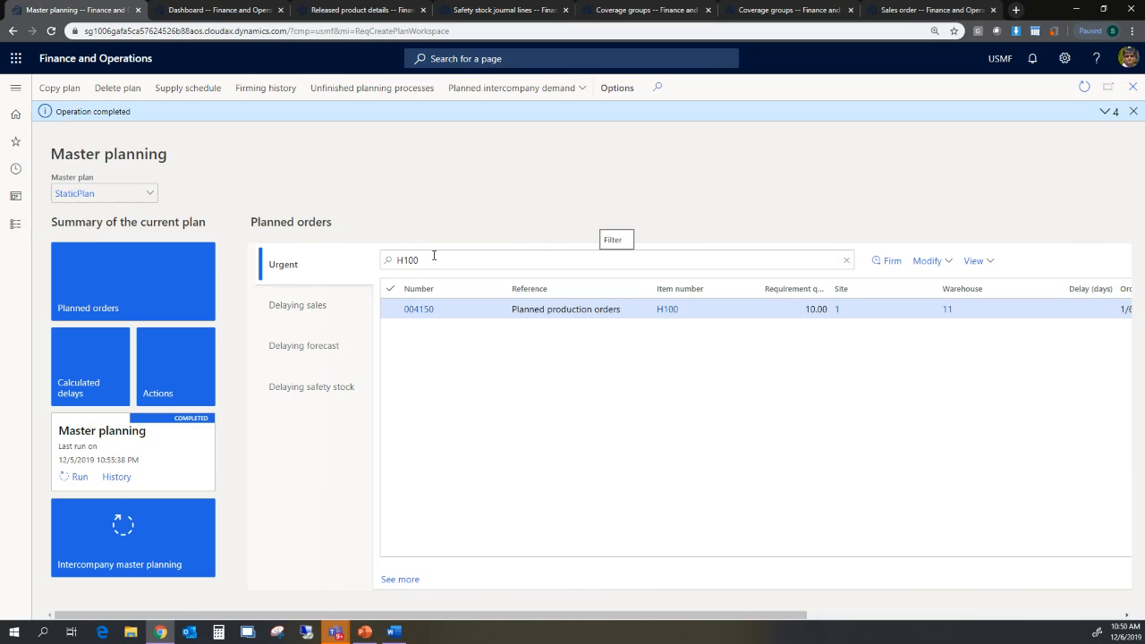
pyautogui.moveTo(434, 256); pyautogui.dragTo(398, 259)
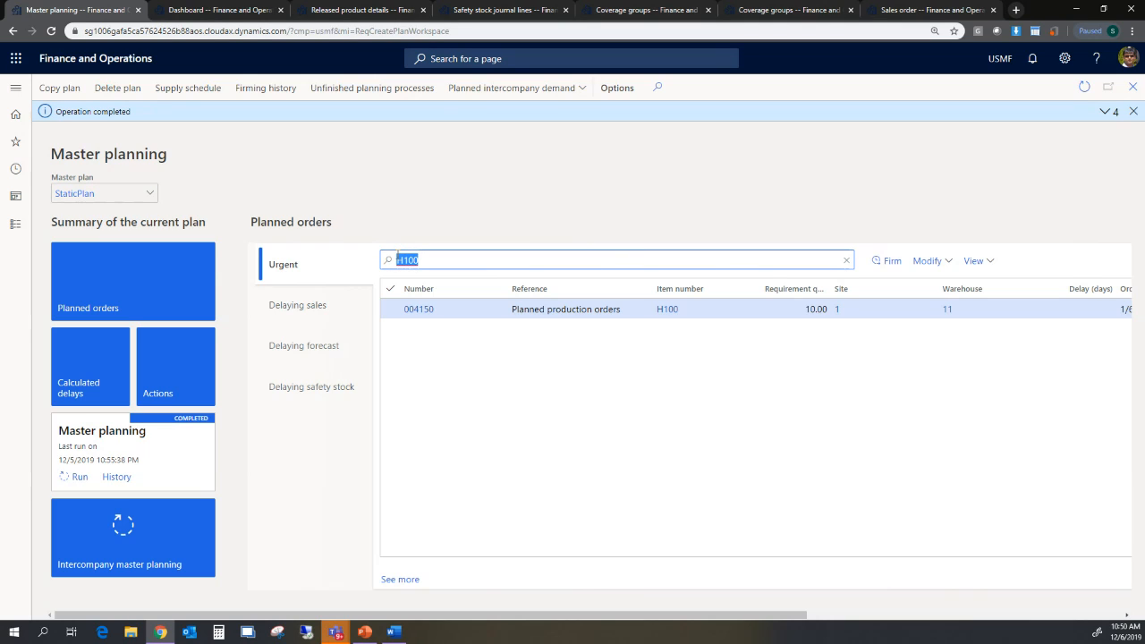
pyautogui.write('R001')
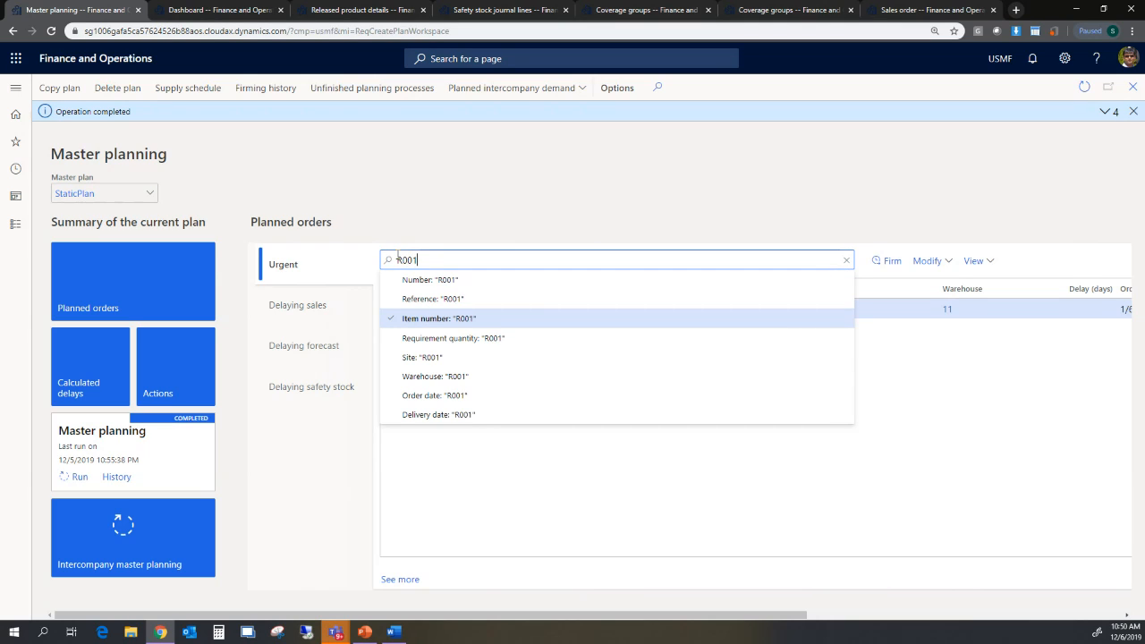
pyautogui.press('Return')
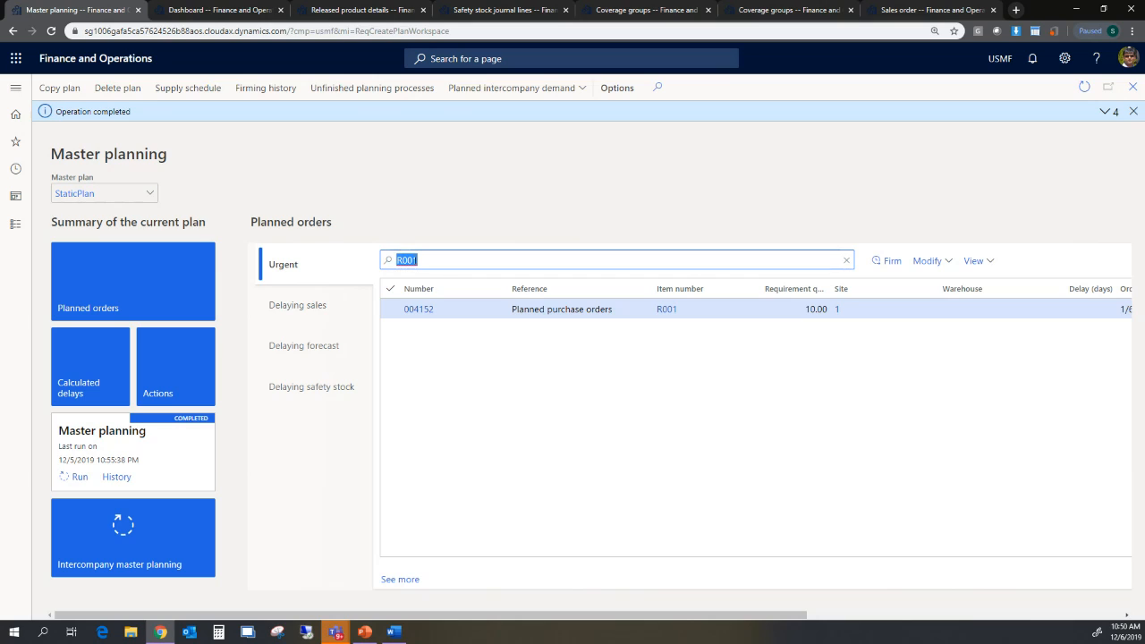
pyautogui.click(504, 349)
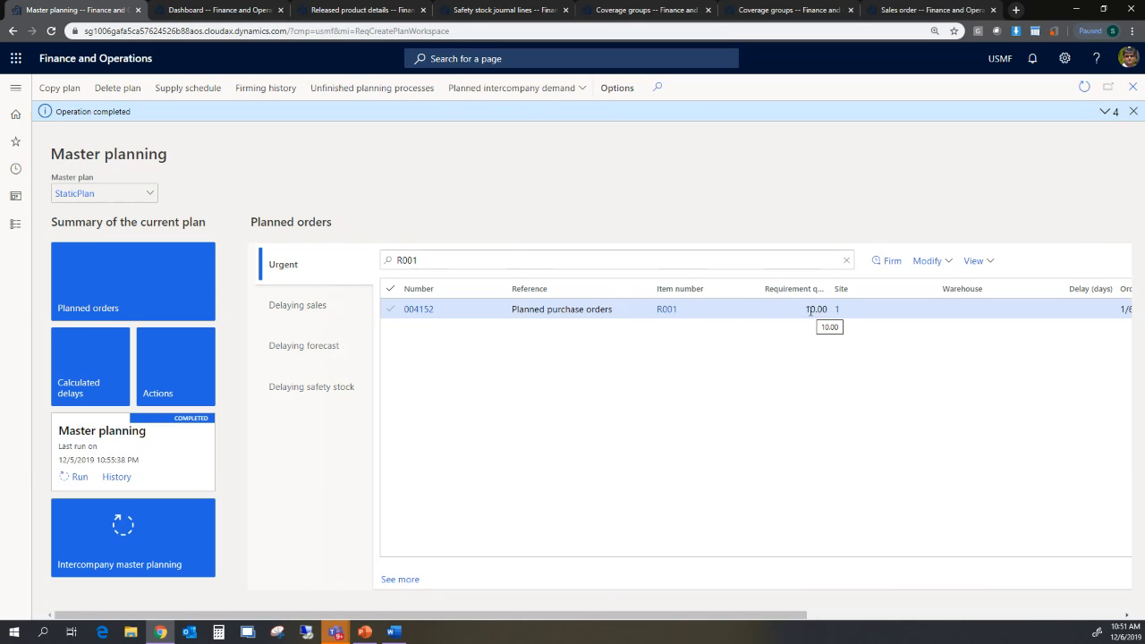
# Filter the urgent planned orders by item number R002.
pyautogui.click(428, 258)
pyautogui.write('R002')
pyautogui.press('Return')
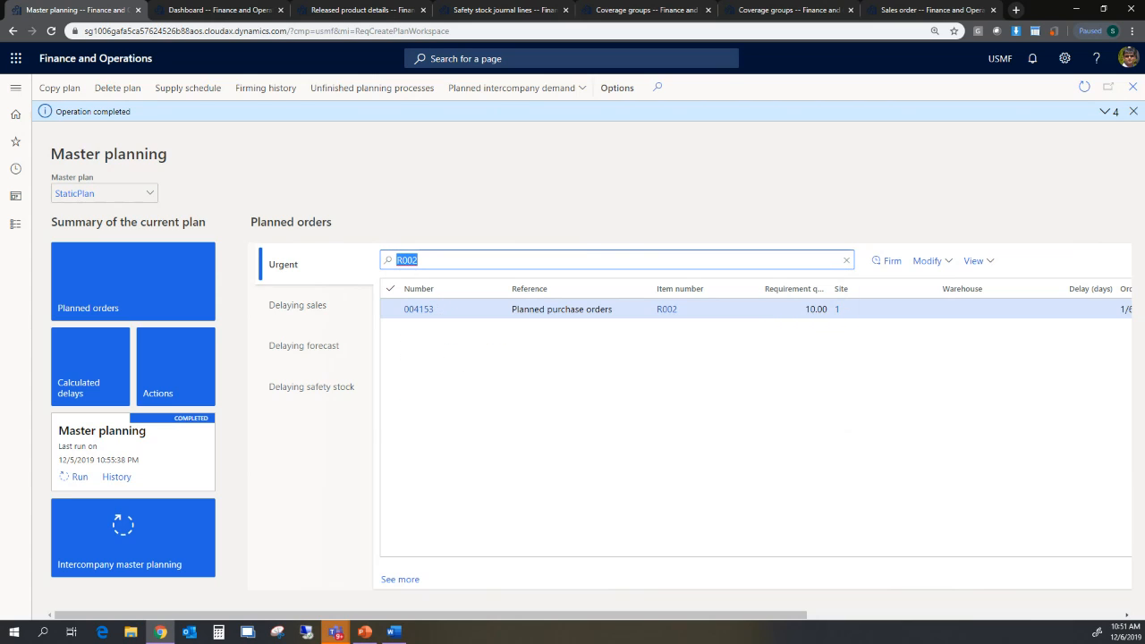
pyautogui.click(557, 383)
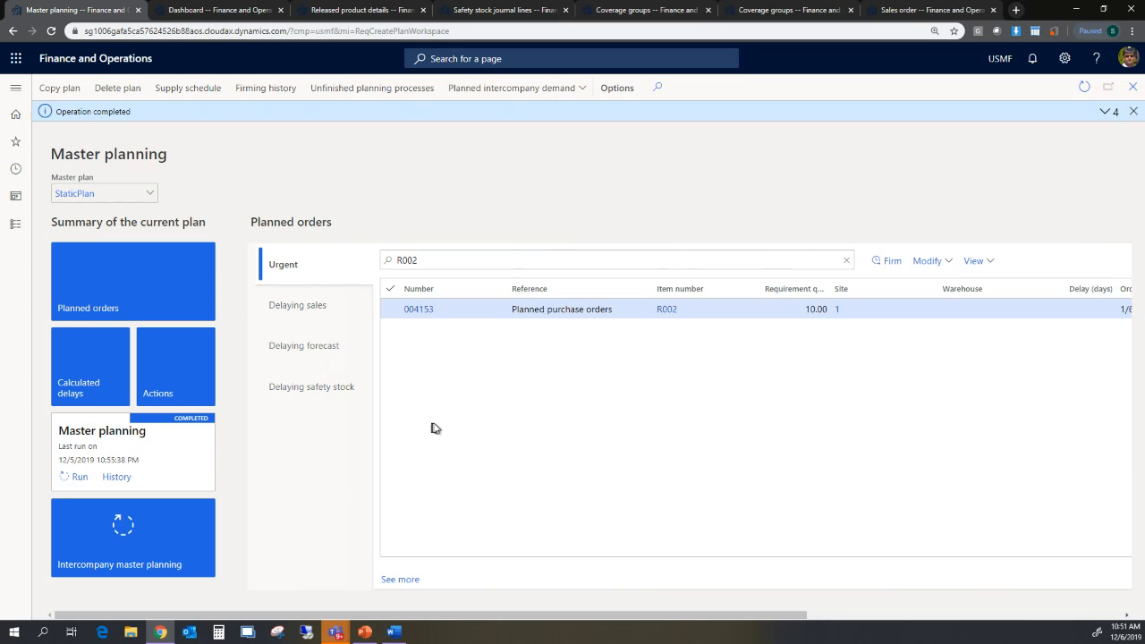
# Close the coverage groups page and return to the safety stock journal lines.
pyautogui.click(631, 13)
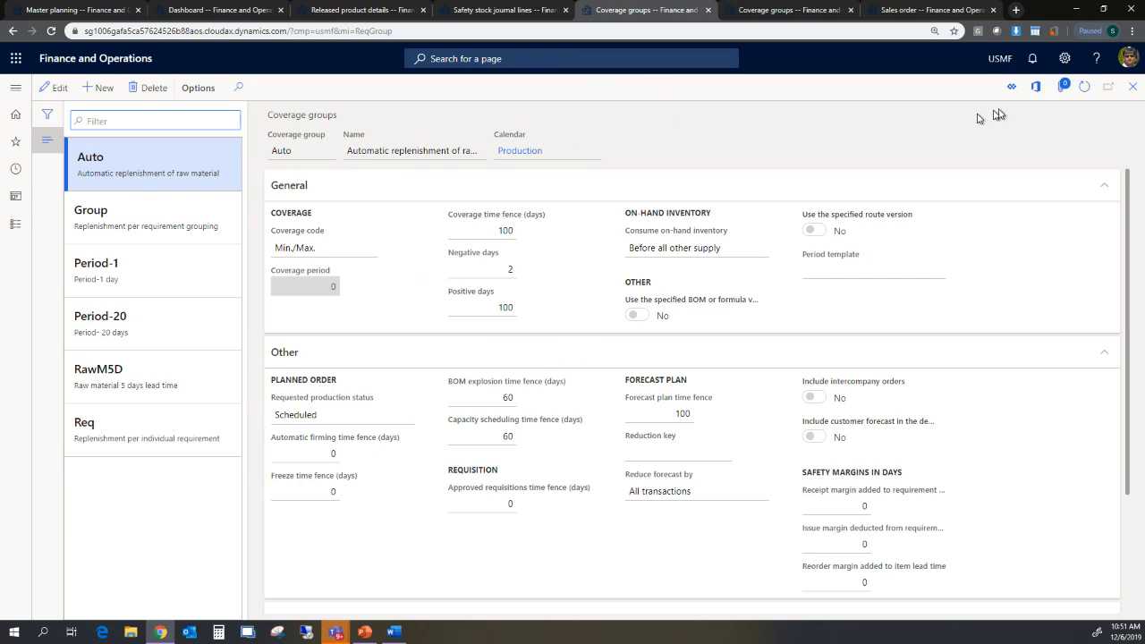
pyautogui.click(1133, 88)
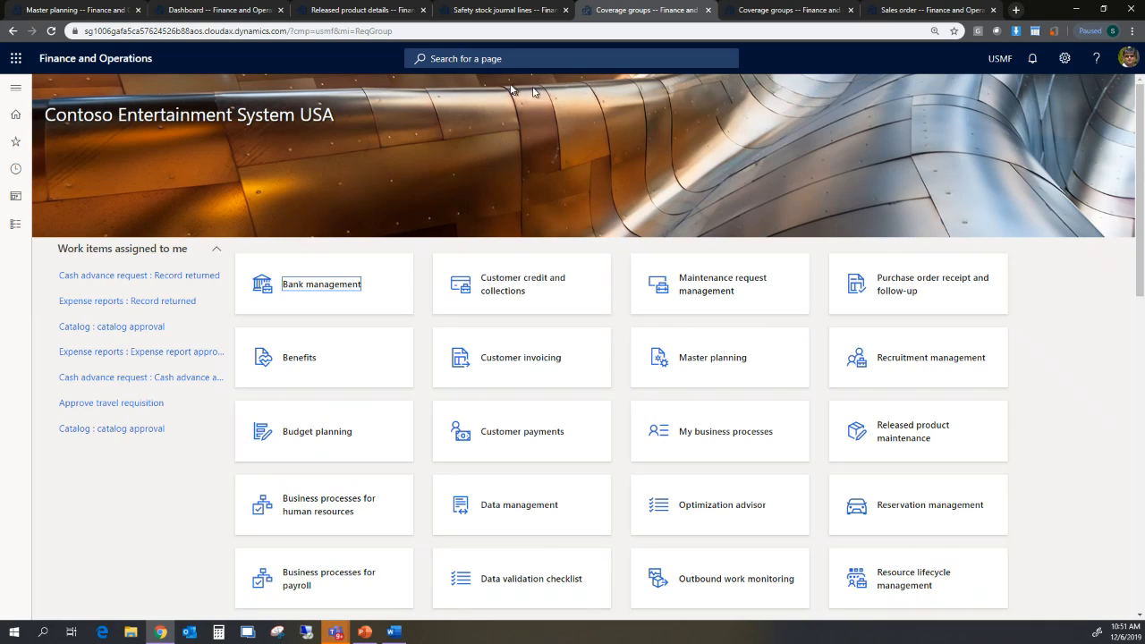
pyautogui.click(470, 11)
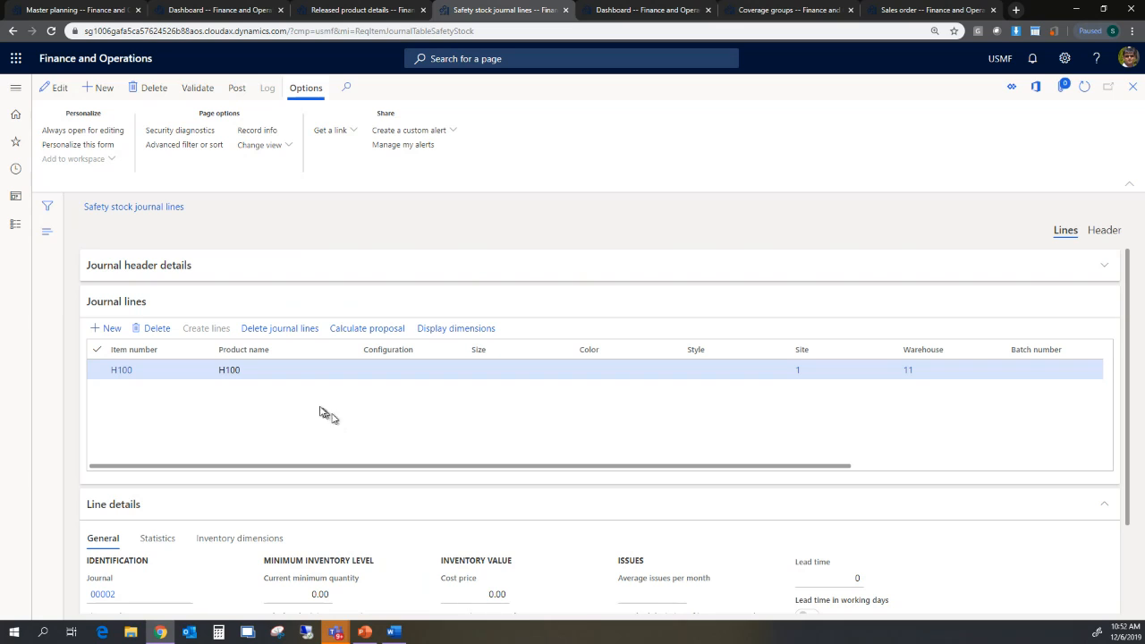
# Review the safety stock journal's header details and the H100 line's minimum quantities, and post the journal.
pyautogui.click(202, 267)
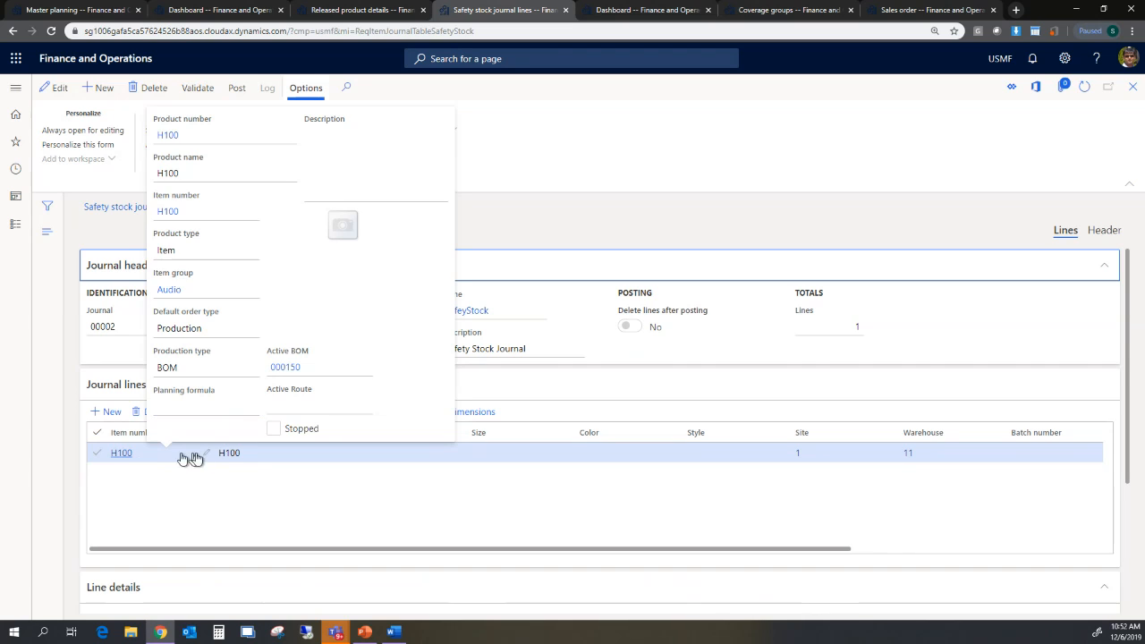
pyautogui.moveTo(503, 547); pyautogui.dragTo(665, 553)
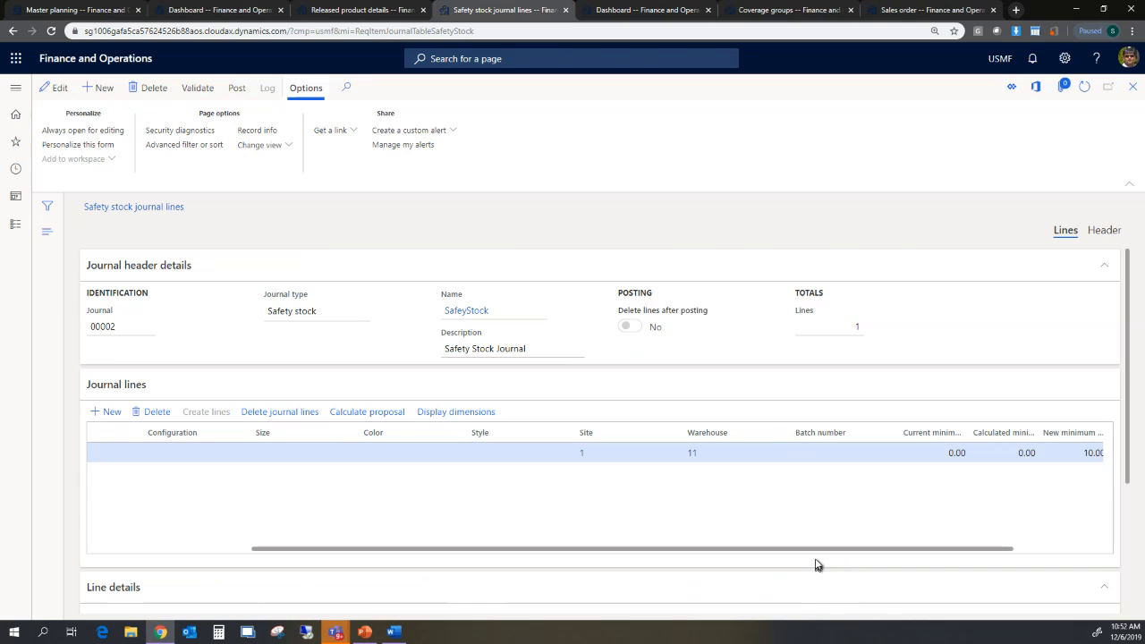
pyautogui.moveTo(821, 553); pyautogui.dragTo(943, 554)
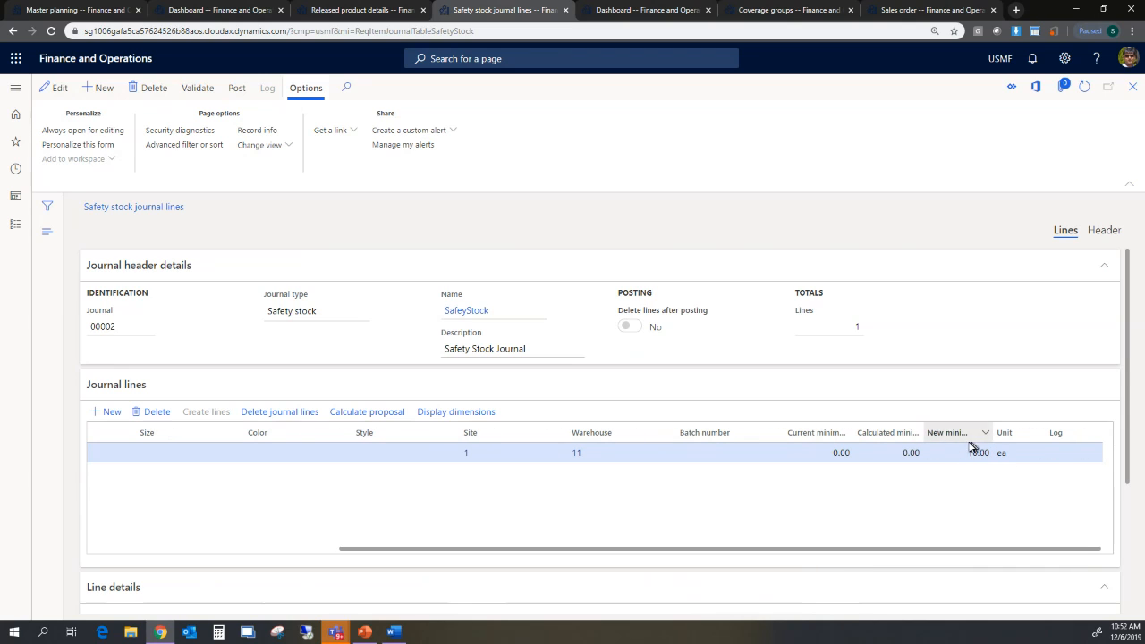
pyautogui.moveTo(862, 547); pyautogui.dragTo(439, 540)
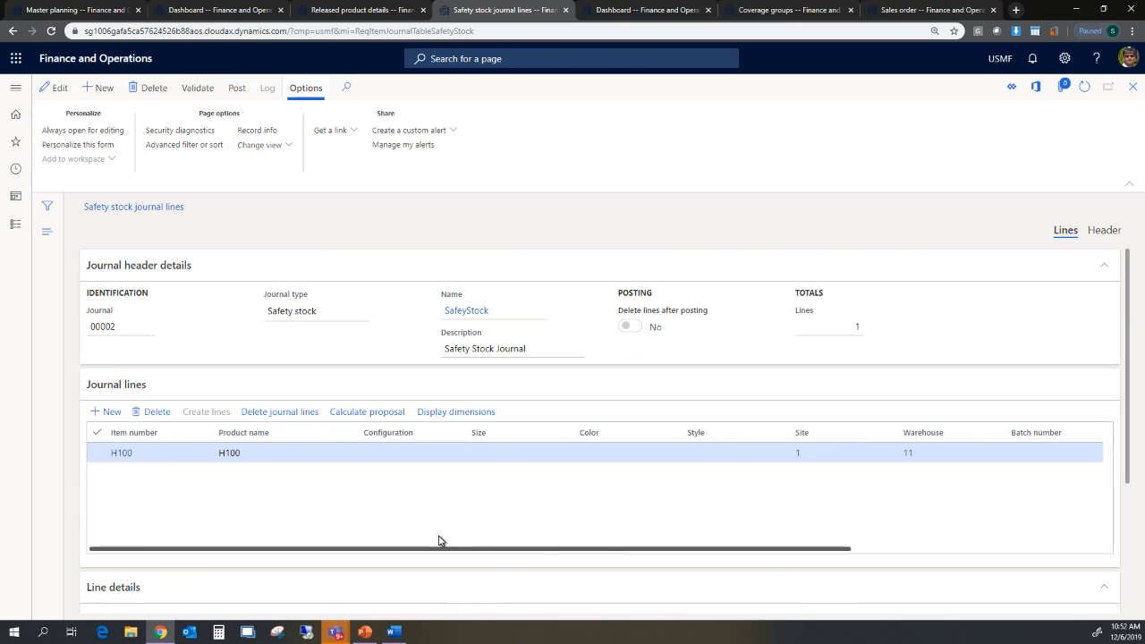
pyautogui.click(238, 89)
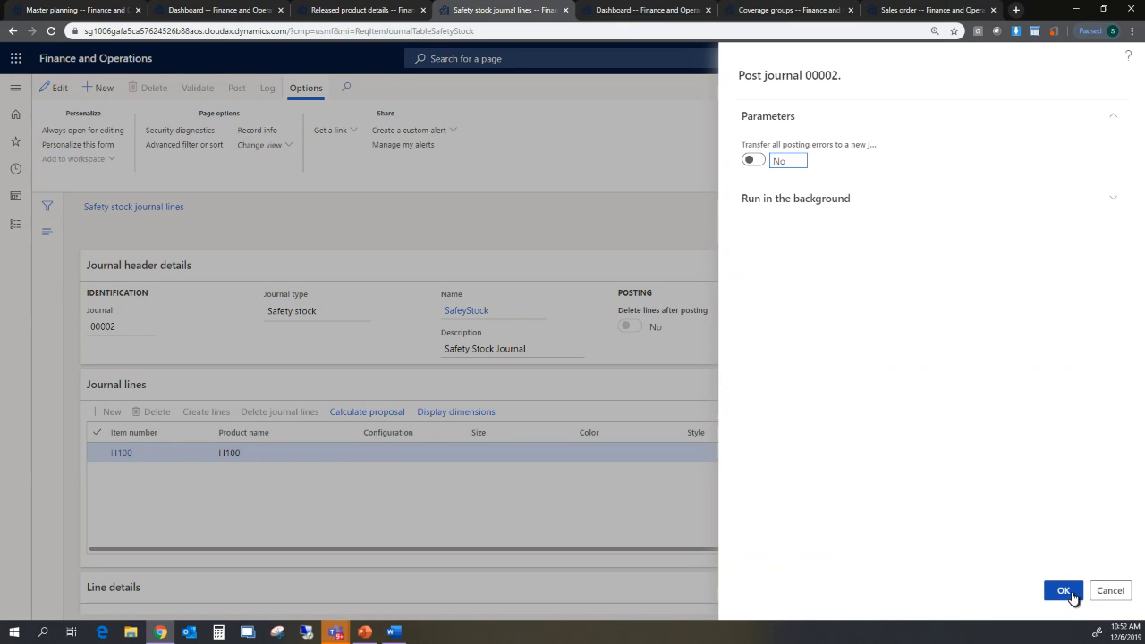
pyautogui.click(1063, 592)
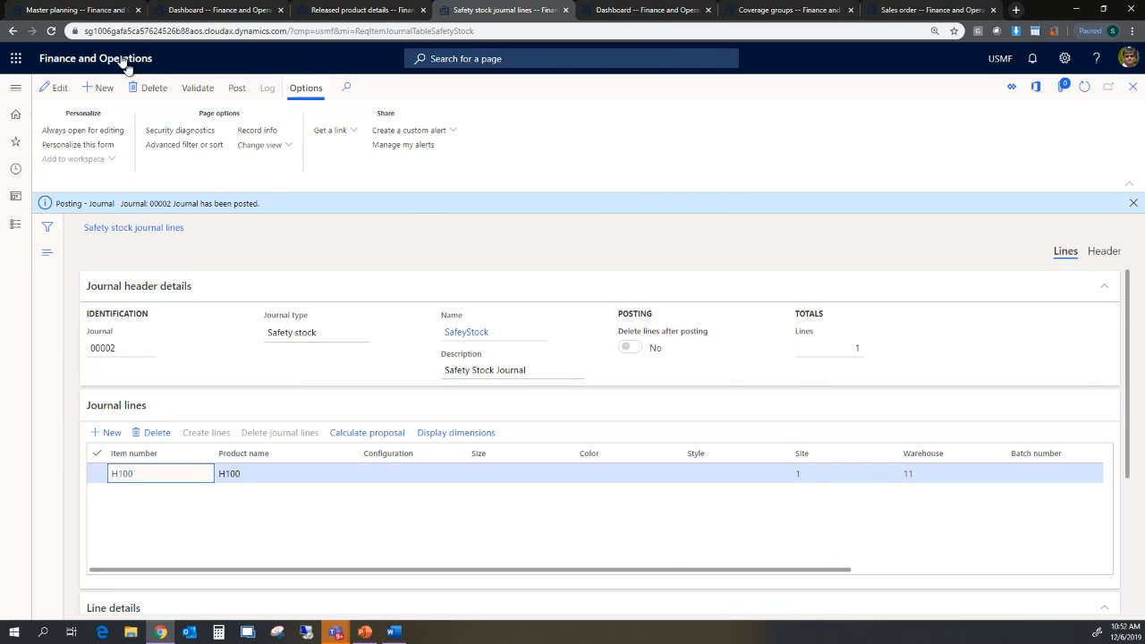
# Run master planning for StaticPlan again from the Master planning workspace with the Regeneration planning method.
pyautogui.click(105, 12)
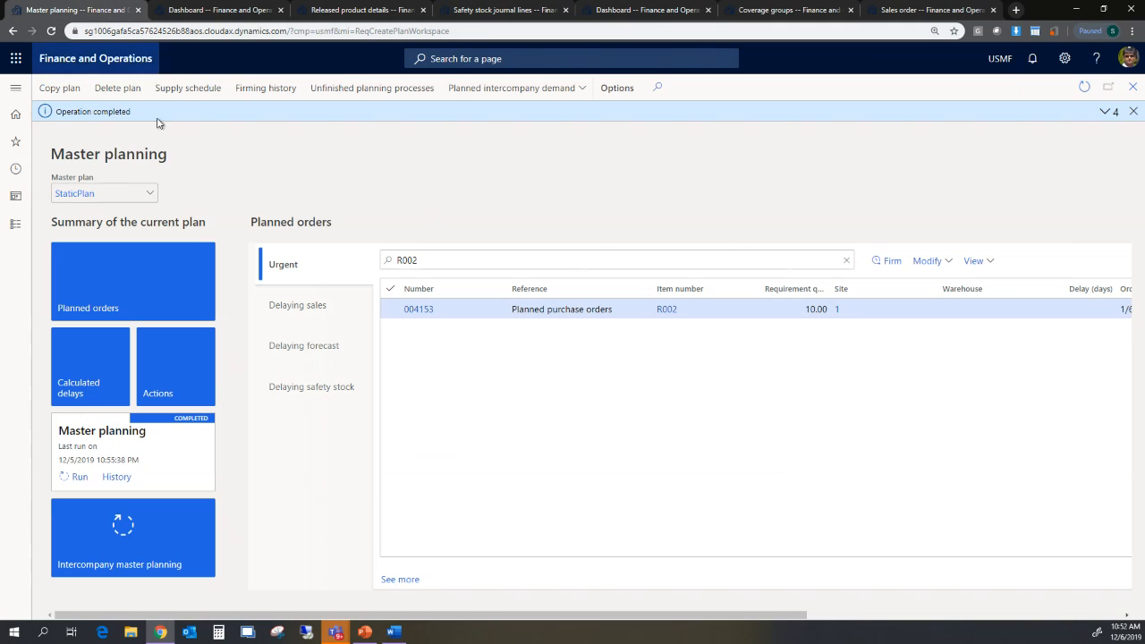
pyautogui.click(80, 477)
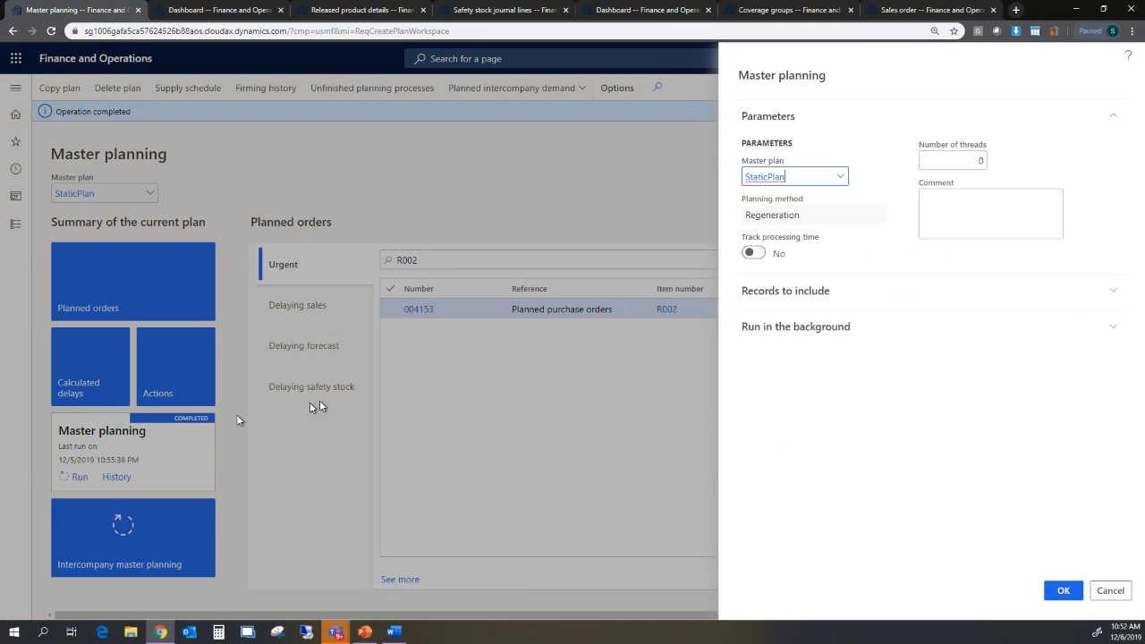
pyautogui.click(1062, 593)
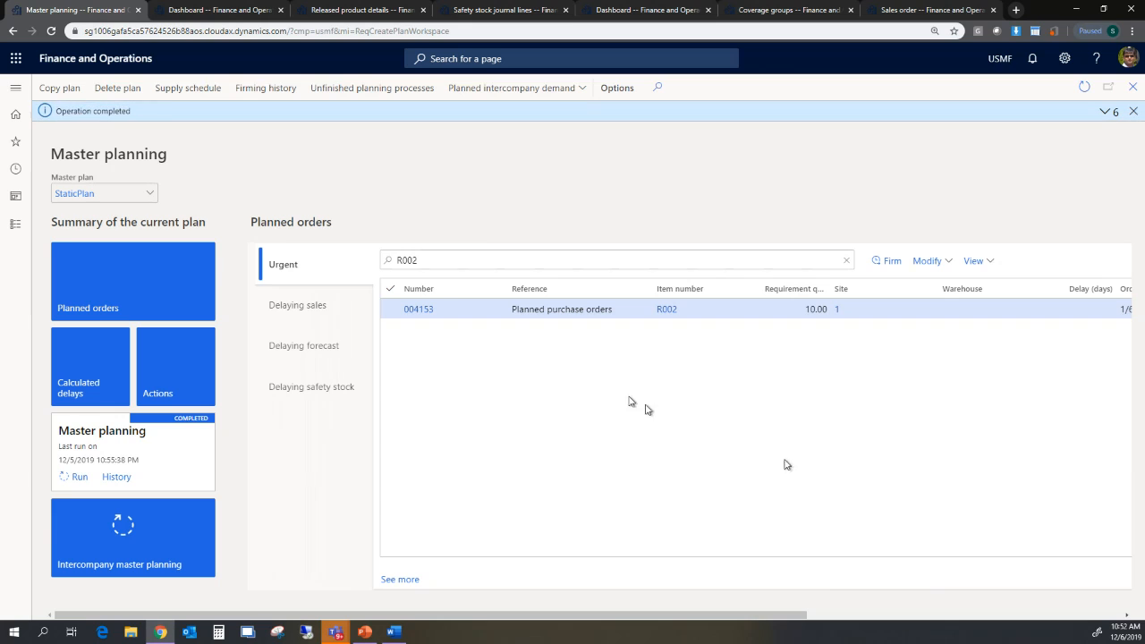
# Filter the urgent planned orders by item number H100 and review the planned production orders.
pyautogui.moveTo(420, 260); pyautogui.dragTo(343, 262)
pyautogui.write('H100')
pyautogui.press('Return')
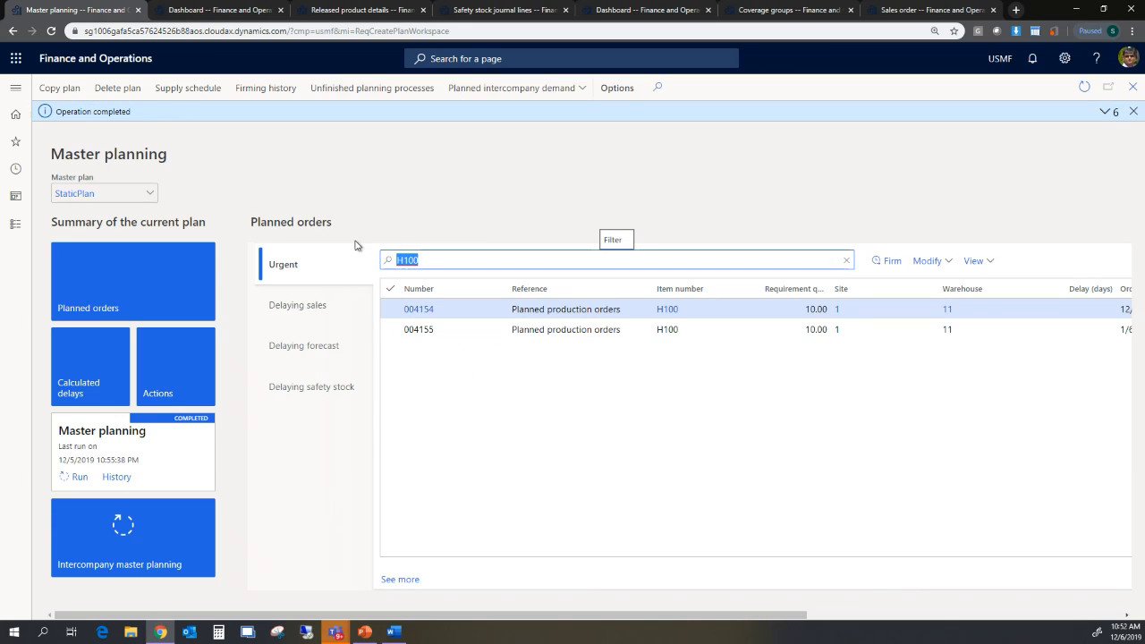
pyautogui.click(655, 414)
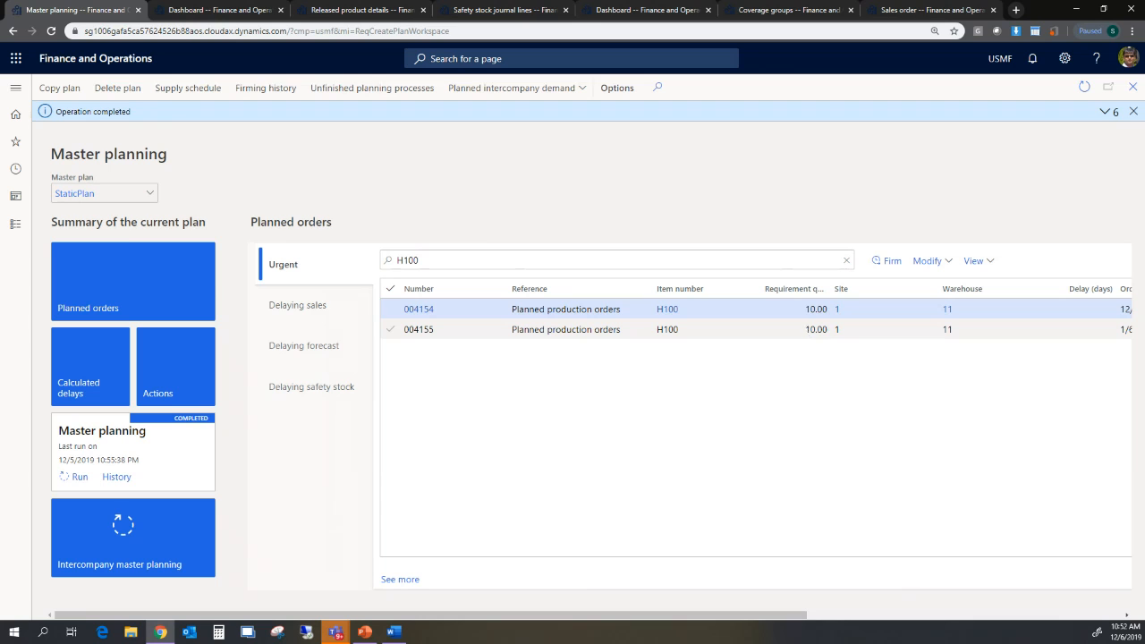
pyautogui.moveTo(785, 617); pyautogui.dragTo(761, 612)
# Open the full list of StaticPlan planned orders, filter it by item number H100, and select both production orders.
pyautogui.click(142, 287)
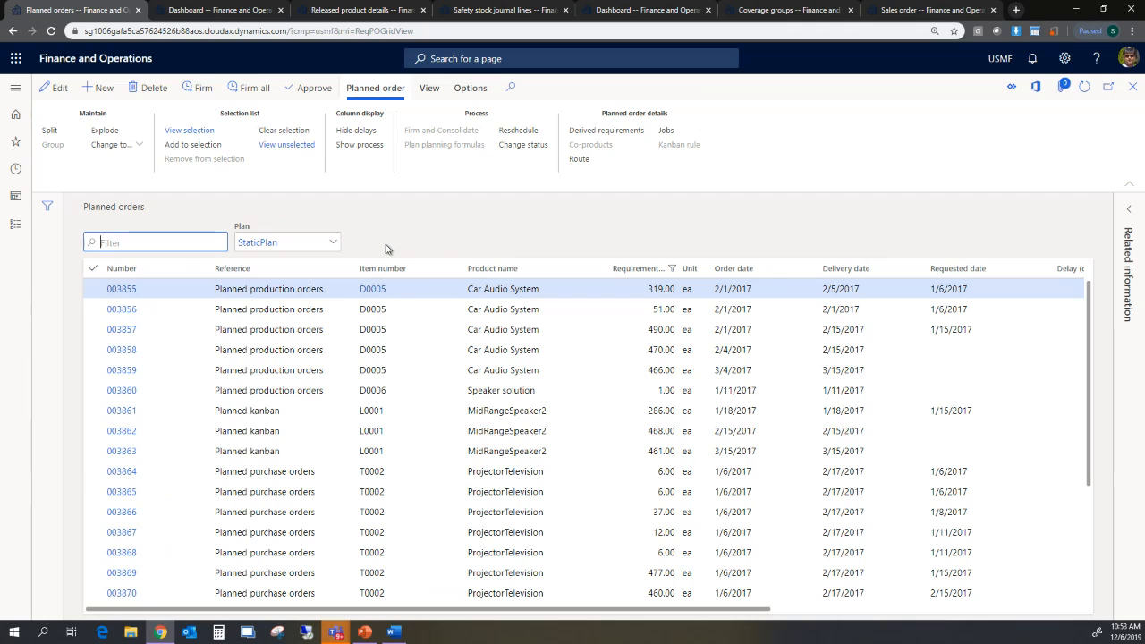
pyautogui.write('H')
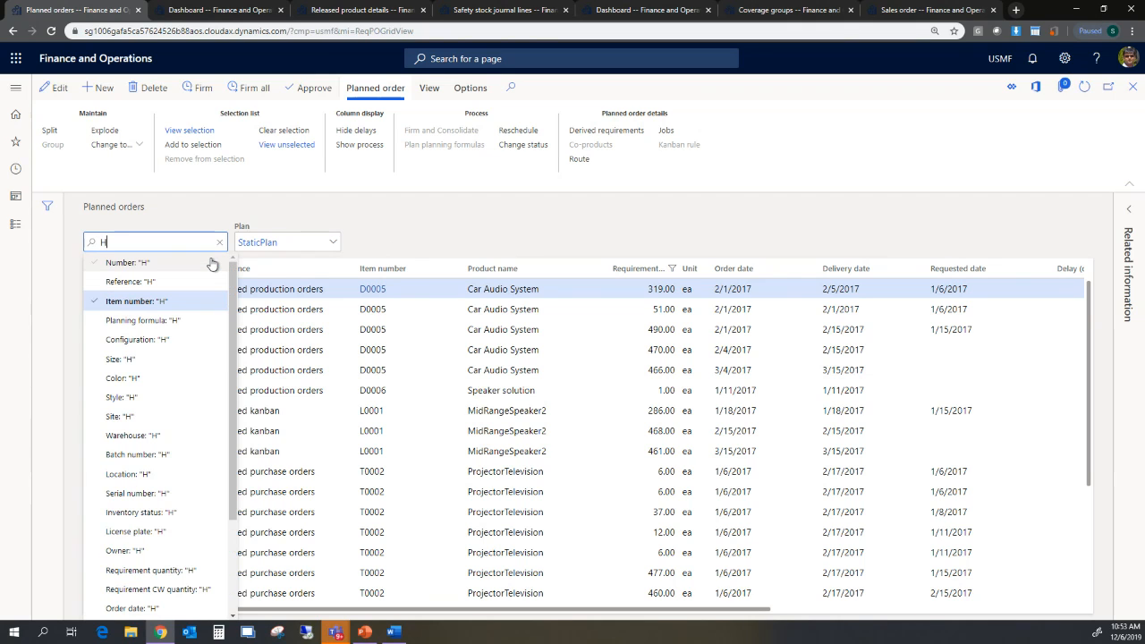
pyautogui.write('100')
pyautogui.press('Return')
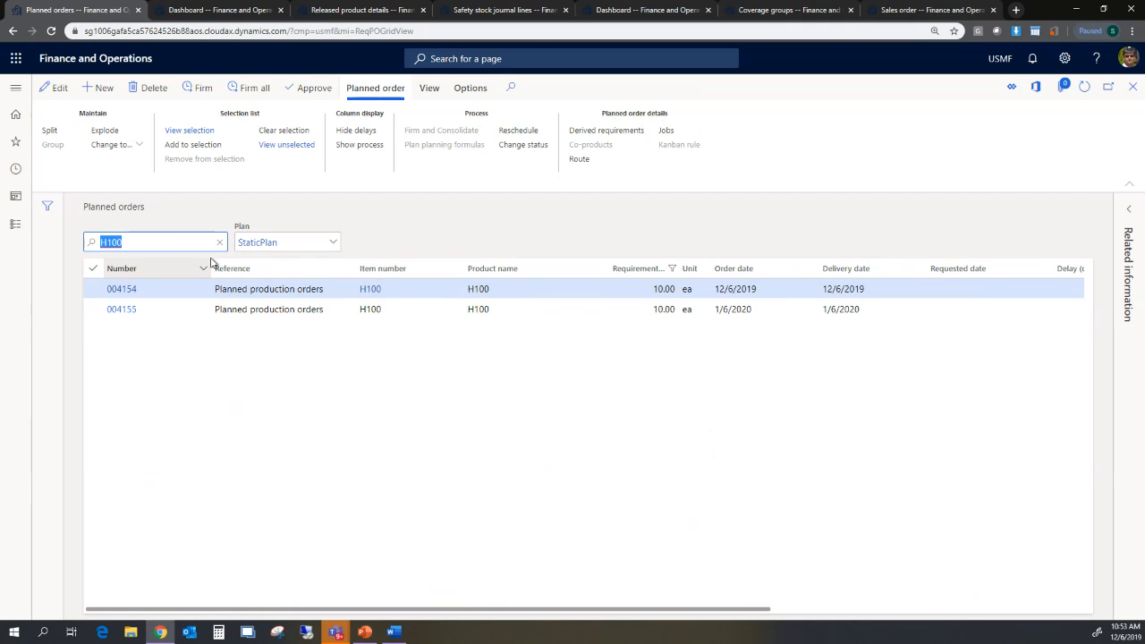
pyautogui.click(94, 293)
pyautogui.click(94, 308)
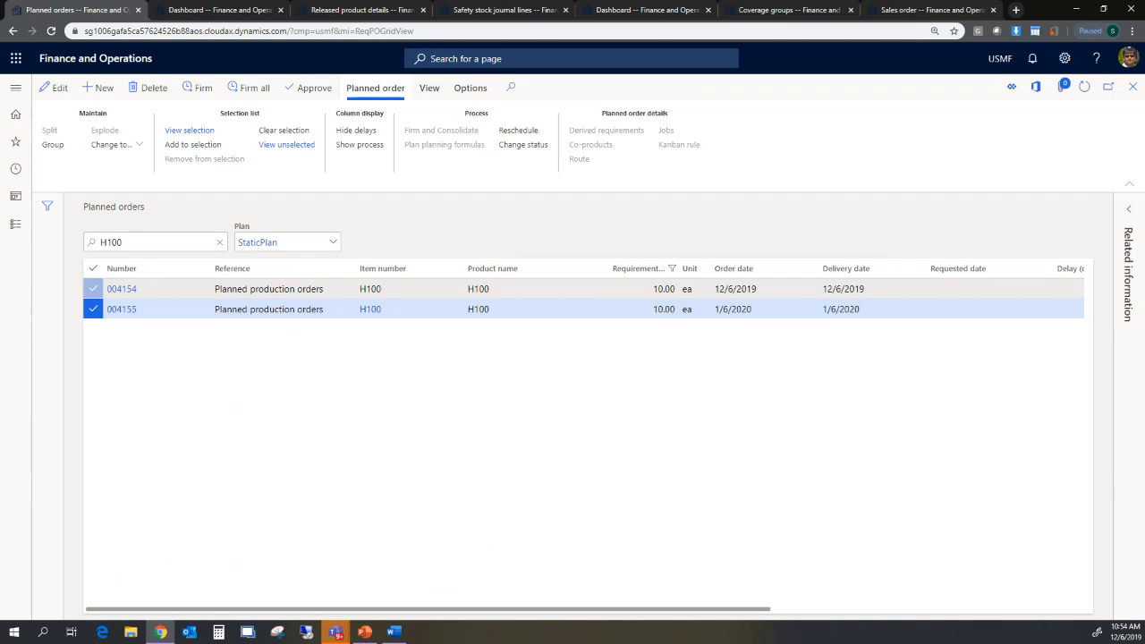
# Return to the Cave Wholesales sales order and examine the H100 line's product details, including the available sub-BOMs.
pyautogui.hotkey('alt', 'Tab')
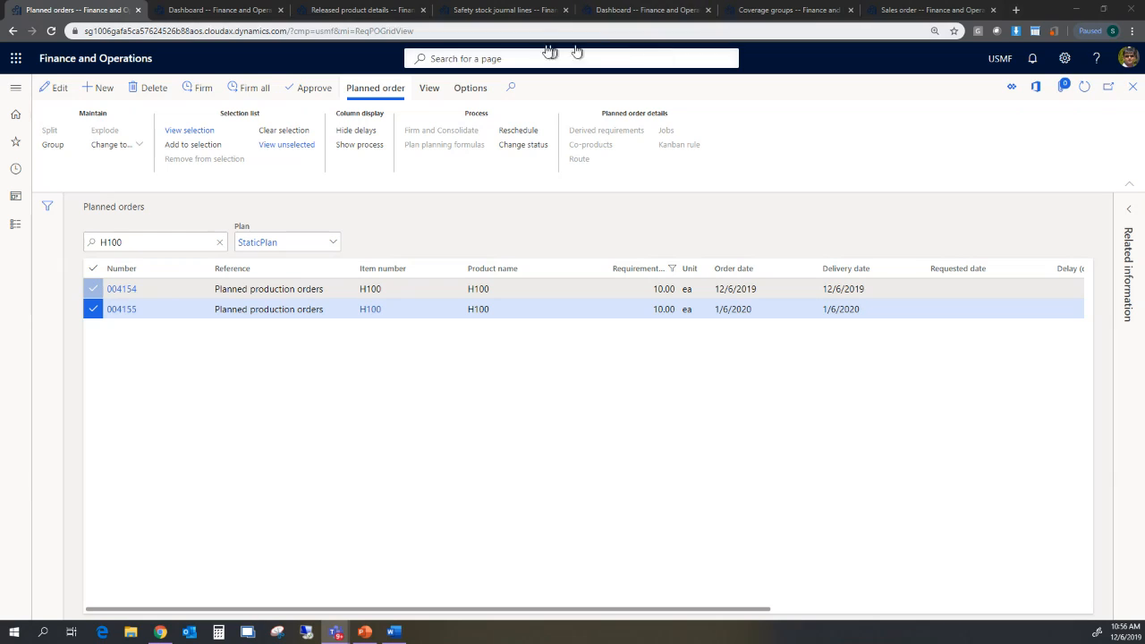
pyautogui.click(898, 11)
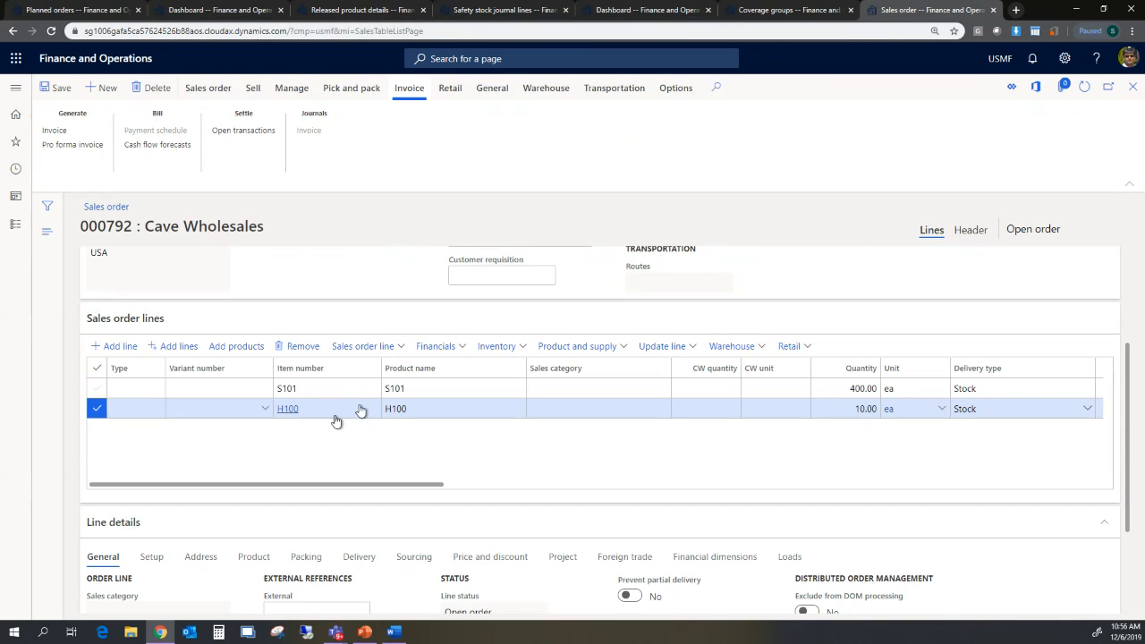
pyautogui.moveTo(291, 418)
pyautogui.moveTo(1130, 415); pyautogui.dragTo(1130, 528)
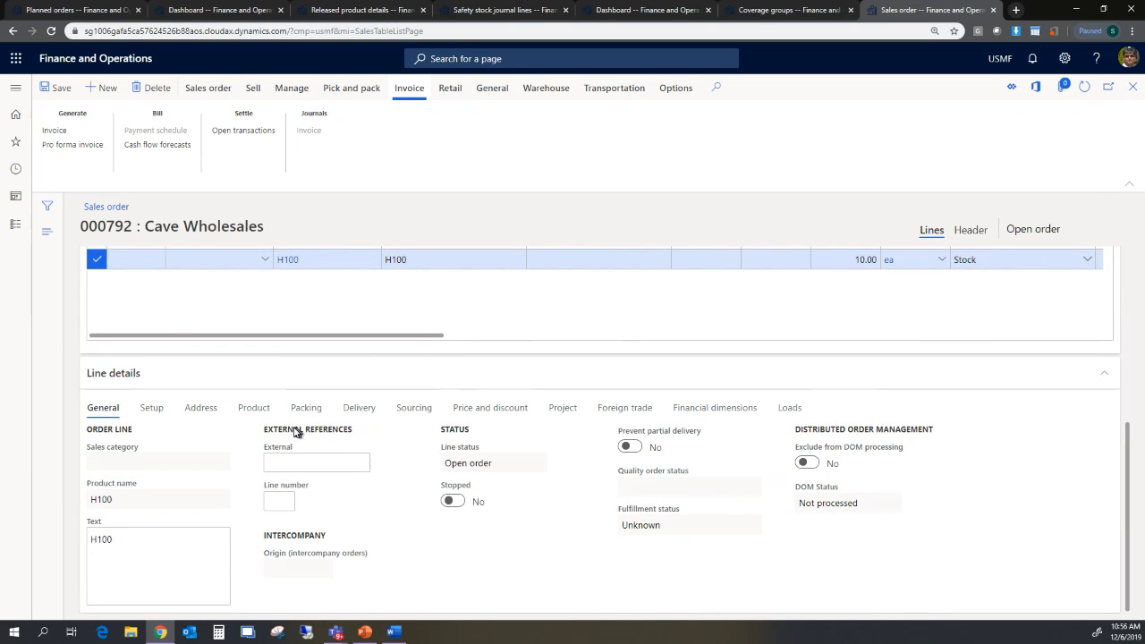
pyautogui.click(259, 412)
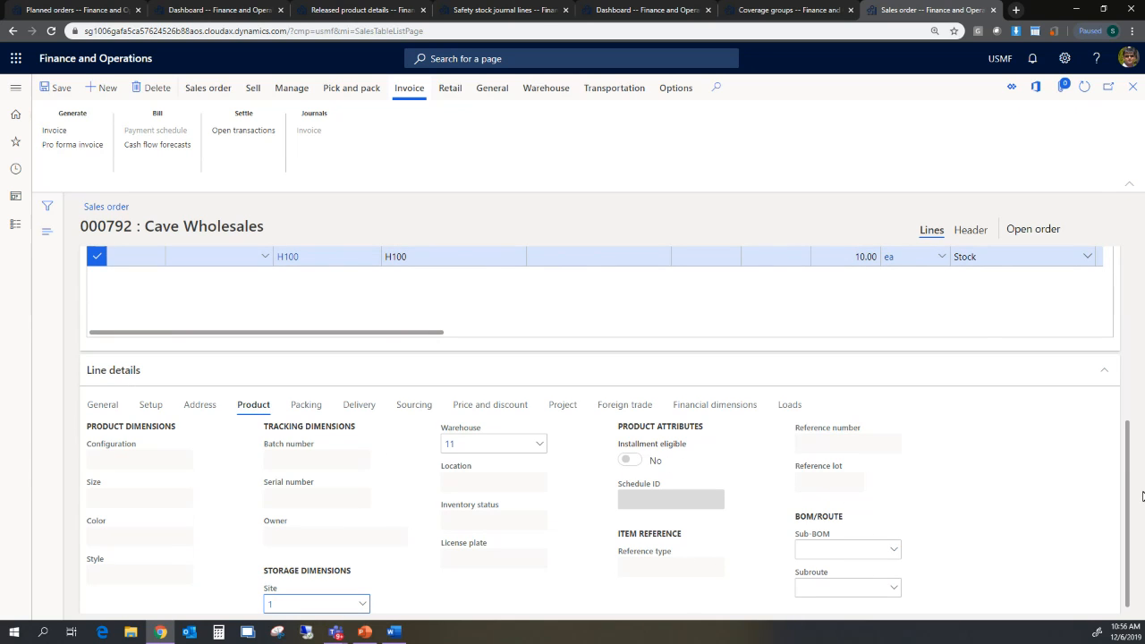
pyautogui.moveTo(1128, 507); pyautogui.dragTo(1125, 554)
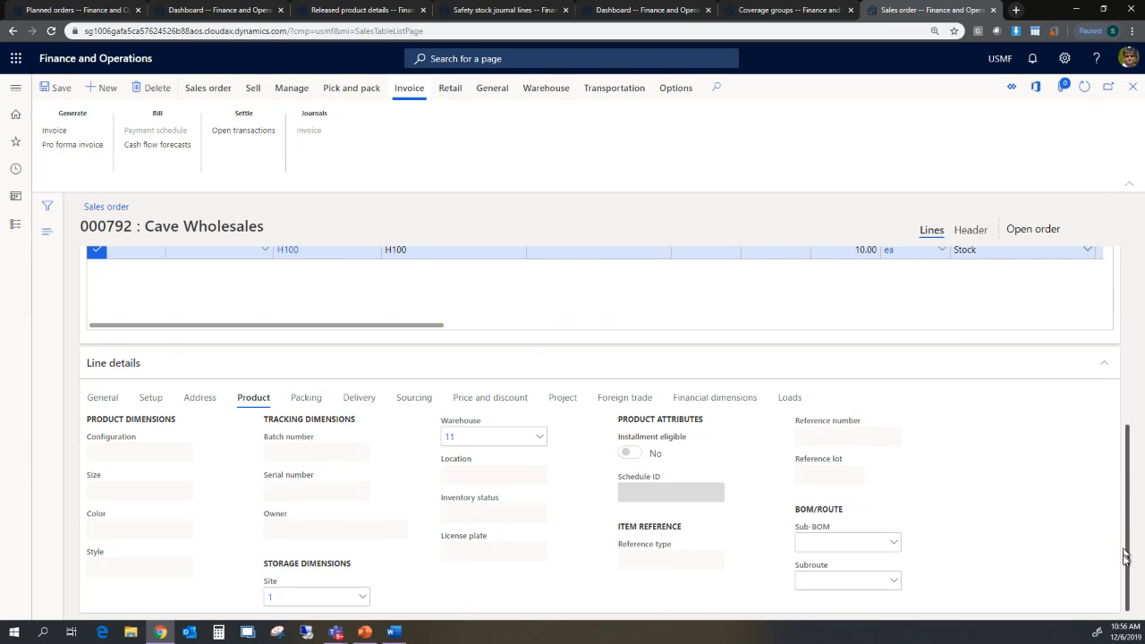
pyautogui.click(897, 543)
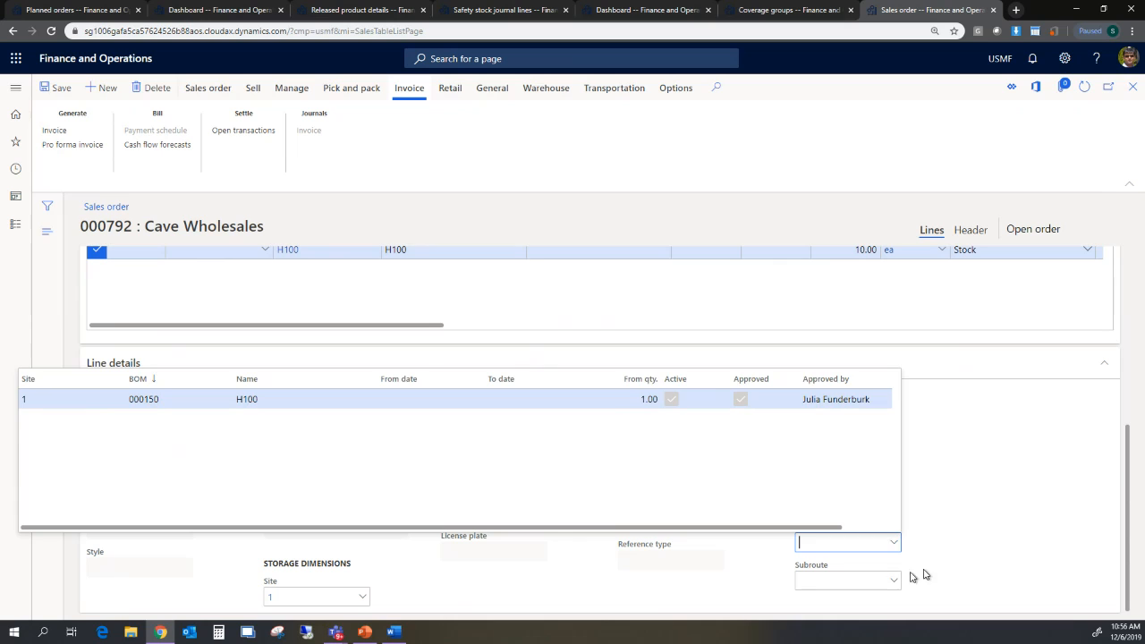
pyautogui.click(919, 573)
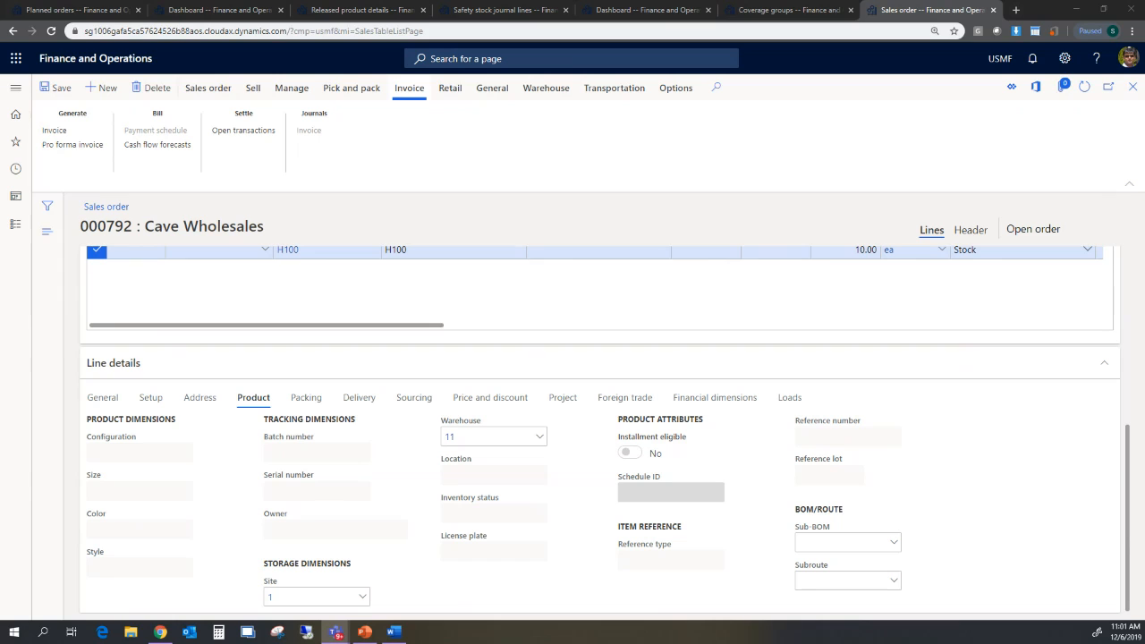
# Switch to PowerPoint, start the slide show from the current Demo slide, and advance to the Additional resources slide.
pyautogui.moveTo(364, 634)
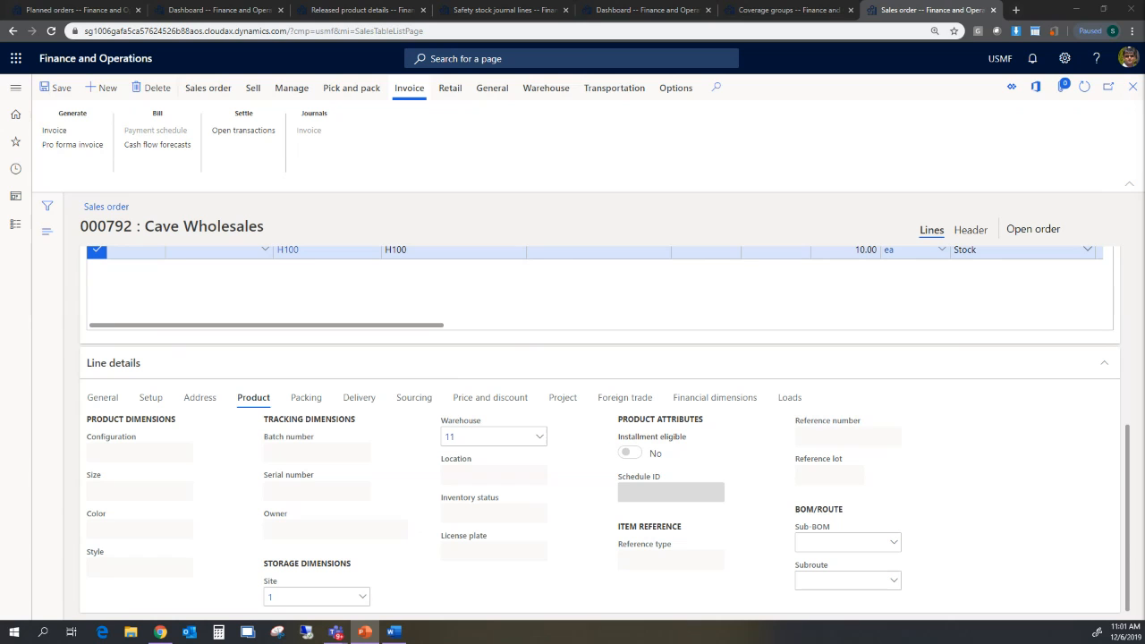
pyautogui.hotkey('shift', 'F5')
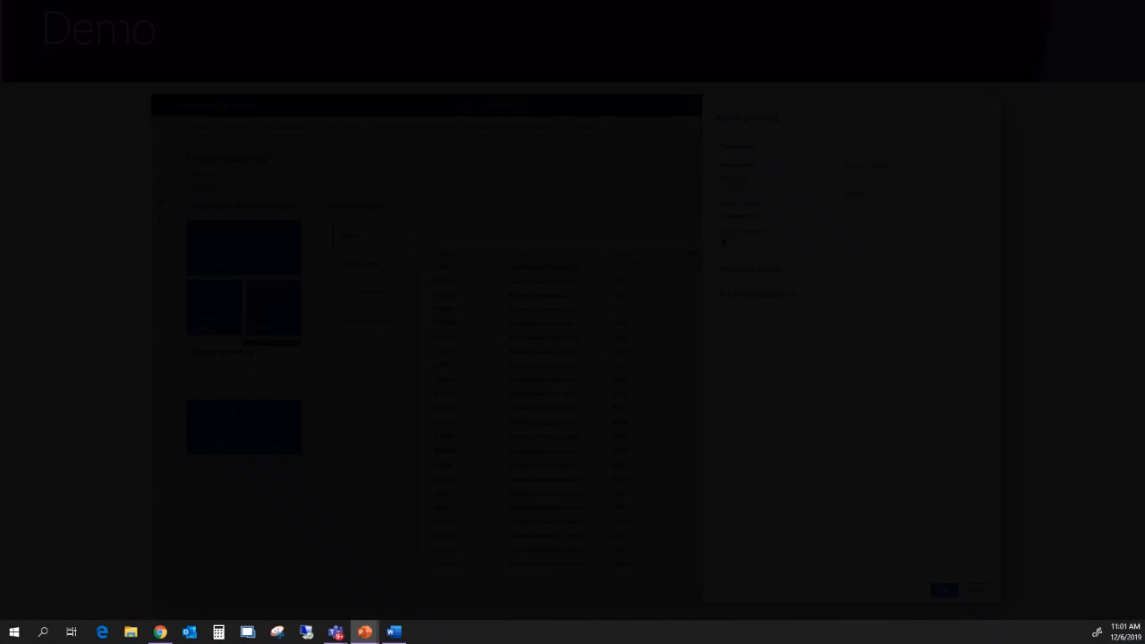
pyautogui.press('Right')
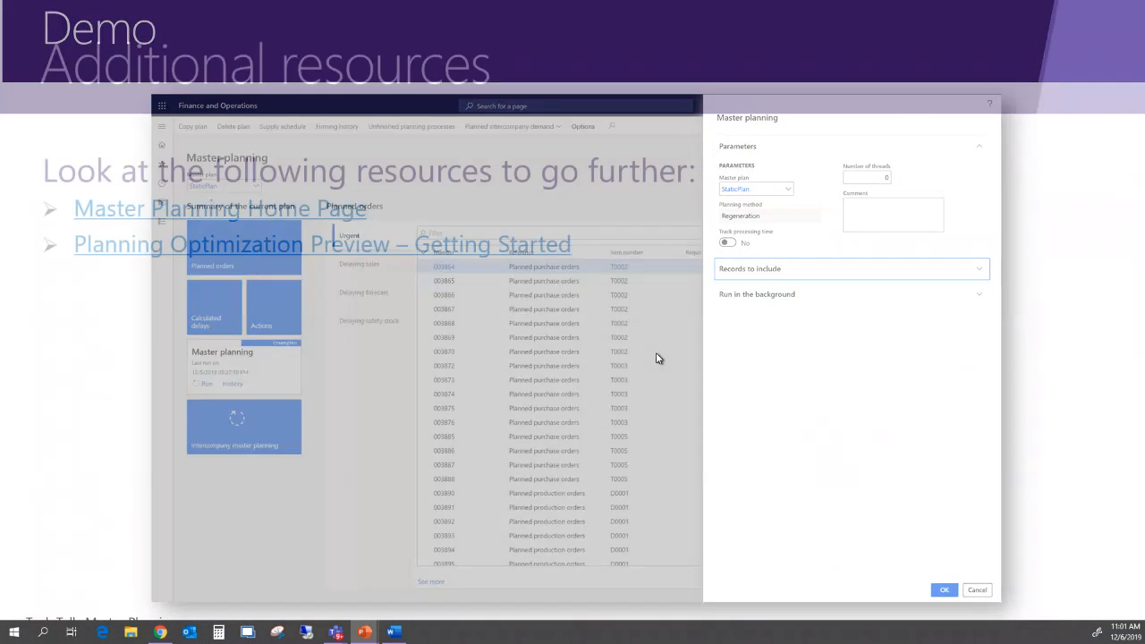